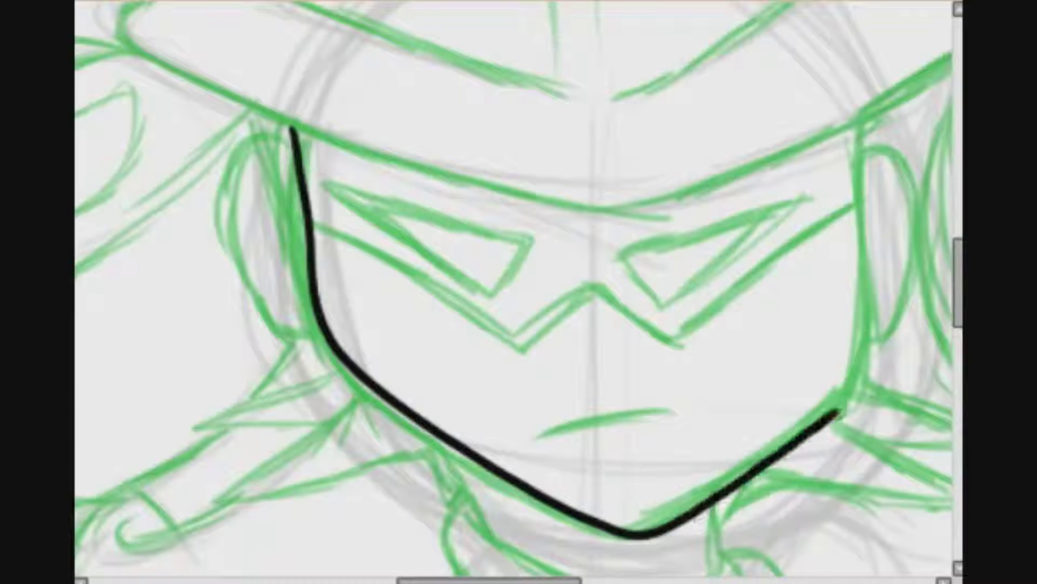
- Redraw the central figure's face outline in black over the green sketch and ink both ears
left_click_drag(529, 580, 546, 580)
key("ctrl+z")
mouse_move(219, 127)
left_mouse_down()
mouse_move(255, 346)
mouse_move(671, 474)
mouse_move(780, 135)
left_mouse_up()
mouse_move(218, 131)
left_mouse_down()
mouse_move(192, 299)
mouse_move(258, 349)
left_mouse_up()
mouse_move(781, 132)
left_mouse_down()
mouse_move(852, 186)
mouse_move(783, 351)
left_mouse_up()
- Ink the full brim of the central figure's hat in black along the green sketch
scroll(229, 78, "down", 3)
scroll(229, 79, "up", 9)
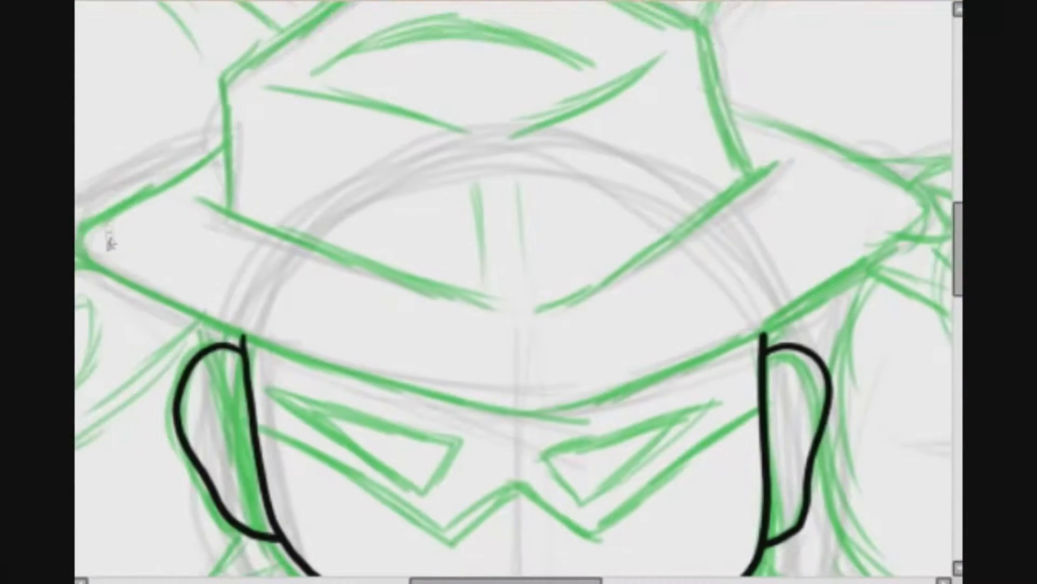
mouse_move(81, 249)
left_mouse_down()
mouse_move(294, 355)
mouse_move(516, 424)
mouse_move(641, 398)
mouse_move(902, 263)
mouse_move(937, 211)
mouse_move(863, 157)
mouse_move(726, 109)
left_mouse_up()
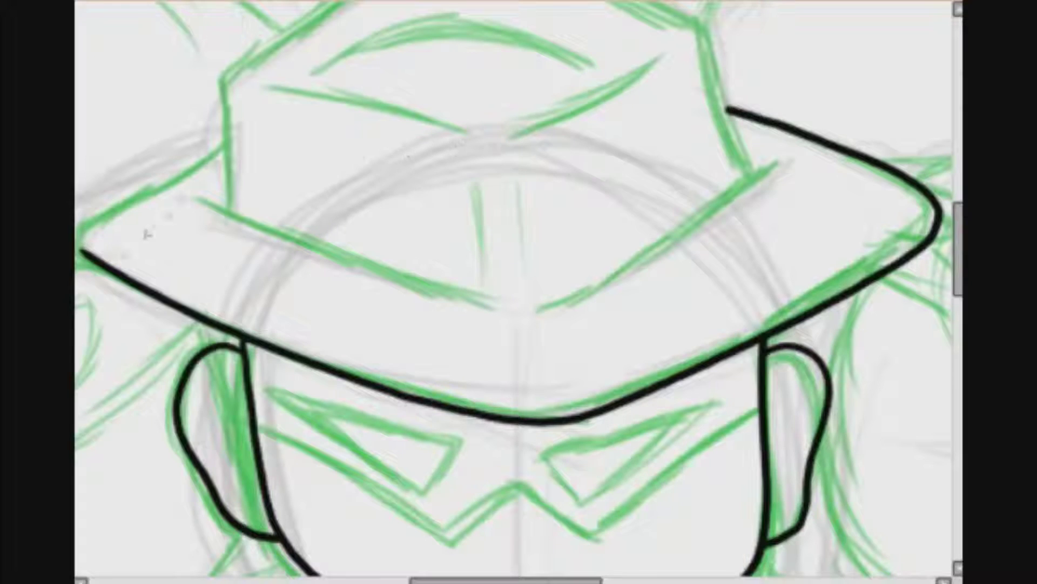
left_click_drag(81, 246, 227, 144)
- Ink the hat's crown outline, the two slanted lines at its base and the two short center crease marks
scroll(205, 303, "up", 3)
left_click_drag(195, 311, 487, 421)
left_click_drag(776, 273, 557, 426)
left_click_drag(476, 299, 486, 378)
mouse_move(754, 294)
left_mouse_down()
mouse_move(716, 166)
mouse_move(536, 65)
mouse_move(411, 69)
mouse_move(242, 178)
mouse_move(224, 259)
left_mouse_up()
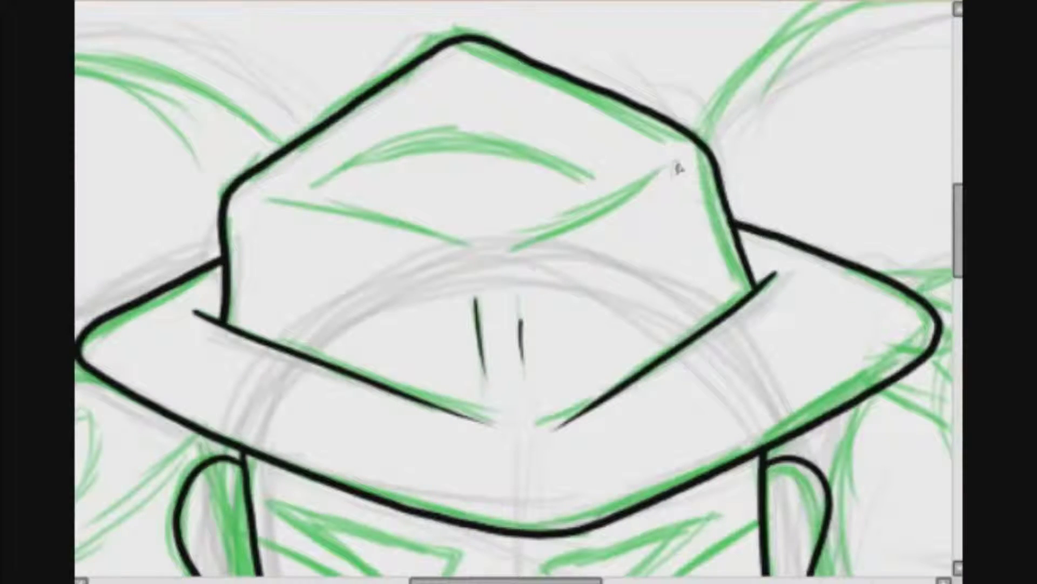
- Ink the diamond-shaped dent on top of the hat's crown with tapered crossing lines
left_click_drag(678, 164, 540, 254)
left_click_drag(268, 197, 492, 265)
left_click_drag(314, 200, 476, 143)
key("ctrl+z")
mouse_move(315, 201)
left_mouse_down()
mouse_move(476, 143)
mouse_move(632, 189)
left_mouse_up()
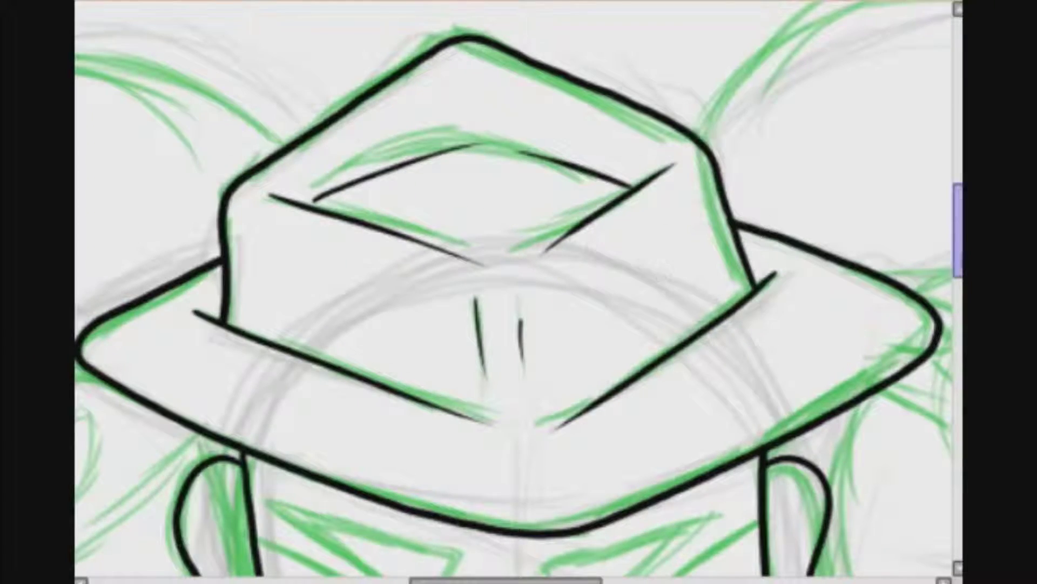
- Ink the zigzag lower edge of the central figure's mask from one side of the face to the other
left_click_drag(958, 230, 958, 294)
left_click_drag(256, 158, 455, 264)
key("ctrl+z")
scroll(514, 289, "up", 1)
scroll(513, 292, "up", 1)
mouse_move(235, 154)
left_mouse_down()
mouse_move(280, 183)
mouse_move(513, 228)
mouse_move(631, 234)
mouse_move(783, 127)
left_mouse_up()
- Ink the pointed eye openings in the central figure's mask and the thin tapered mouth line
scroll(513, 289, "up", 3)
left_click_drag(803, 227, 567, 315)
mouse_move(567, 313)
left_mouse_down()
mouse_move(642, 393)
mouse_move(701, 310)
mouse_move(699, 331)
mouse_move(617, 396)
mouse_move(562, 315)
left_mouse_up()
key("ctrl+z")
mouse_move(208, 229)
left_mouse_down()
mouse_move(408, 349)
mouse_move(297, 319)
mouse_move(222, 238)
left_mouse_up()
scroll(514, 291, "down", 5)
left_click_drag(359, 215, 556, 204)
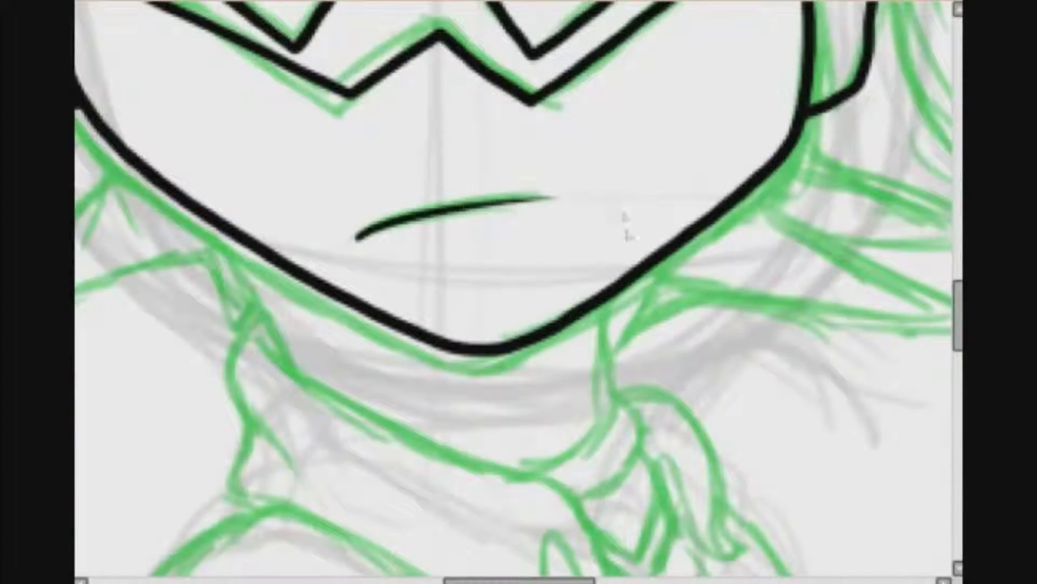
- Ink the central figure's neck on the left and the large folded shirt collar with its crease
scroll(513, 292, "down", 1)
scroll(513, 292, "down", 1)
mouse_move(323, 74)
left_mouse_down()
mouse_move(354, 177)
mouse_move(697, 397)
mouse_move(708, 460)
left_mouse_up()
mouse_move(680, 446)
left_mouse_down()
mouse_move(629, 465)
mouse_move(349, 333)
mouse_move(324, 178)
mouse_move(340, 146)
left_mouse_up()
left_click_drag(335, 254, 386, 311)
- Ink the pointed hair spikes on both sides of the central figure's jaw
scroll(827, 409, "up", 5)
scroll(826, 409, "left", 5)
mouse_move(479, 315)
left_mouse_down()
mouse_move(458, 327)
mouse_move(454, 392)
left_mouse_up()
mouse_move(512, 349)
left_mouse_down()
mouse_move(523, 468)
mouse_move(622, 437)
left_mouse_up()
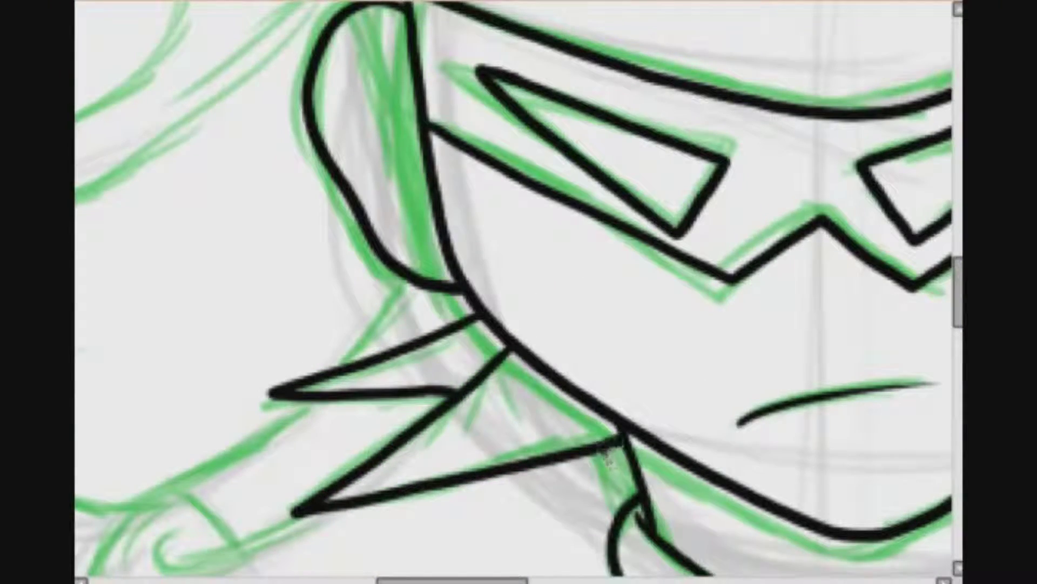
scroll(473, 408, "right", 10)
mouse_move(545, 326)
left_mouse_down()
mouse_move(772, 414)
mouse_move(605, 432)
left_mouse_up()
mouse_move(500, 383)
left_mouse_down()
mouse_move(680, 474)
mouse_move(565, 494)
mouse_move(397, 461)
left_mouse_up()
- Ink the right side of the neck, the inner collar band and the tie knot
left_click_drag(563, 581, 511, 580)
left_click_drag(958, 291, 958, 330)
left_click_drag(646, 191, 659, 301)
mouse_move(660, 303)
left_mouse_down()
mouse_move(636, 332)
mouse_move(568, 373)
left_mouse_up()
left_click_drag(664, 301, 668, 355)
left_click_drag(619, 395, 684, 351)
mouse_move(675, 322)
left_mouse_down()
mouse_move(699, 392)
mouse_move(649, 427)
left_mouse_up()
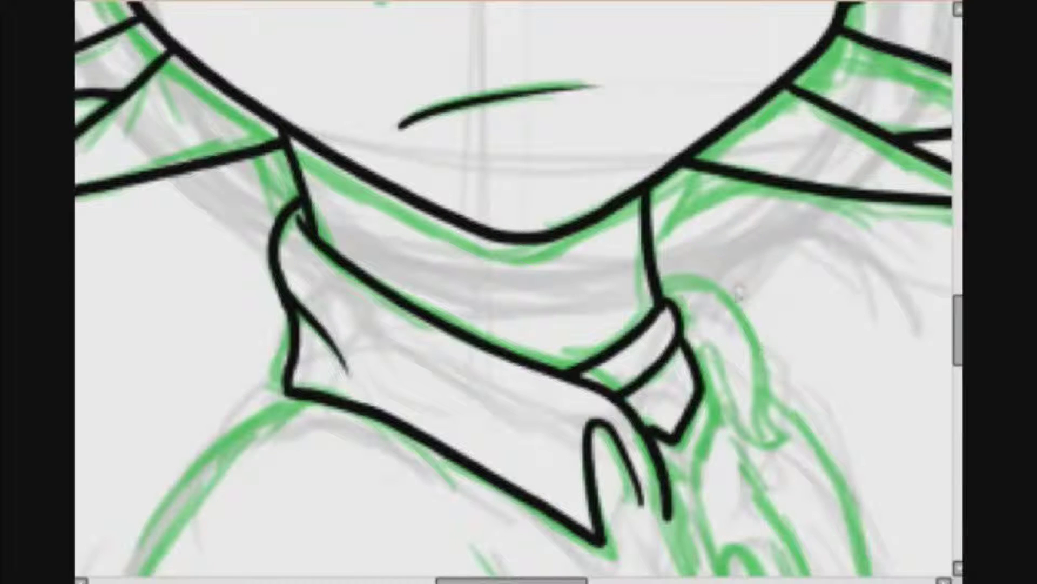
- Ink the right collar flap and the curved line running down beneath it from the tie knot
mouse_move(651, 217)
left_mouse_down()
mouse_move(719, 286)
mouse_move(756, 386)
left_mouse_up()
mouse_move(748, 349)
left_mouse_down()
mouse_move(778, 399)
mouse_move(730, 384)
mouse_move(684, 349)
left_mouse_up()
scroll(732, 307, "down", 3)
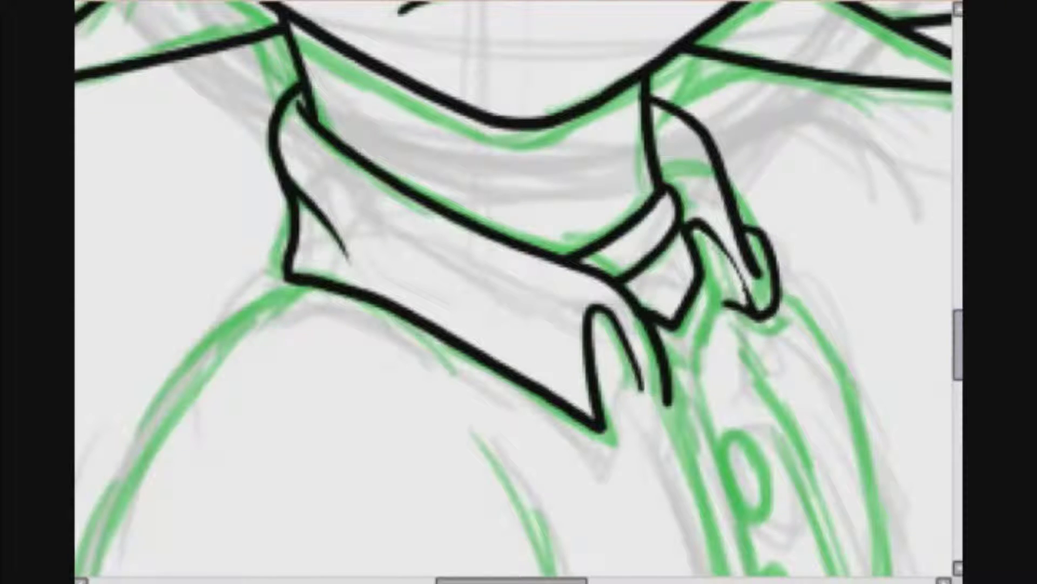
scroll(732, 307, "down", 3)
left_click_drag(713, 157, 700, 262)
- Ink the two long curved lines running down the shirt front below the tie knot
scroll(703, 265, "down", 3)
left_click_drag(662, 135, 736, 543)
key("ctrl+z")
scroll(741, 392, "down", 2)
left_click_drag(665, 49, 773, 478)
left_click_drag(699, 46, 802, 482)
- Ink the three oval buttons down the central figure's shirt front
scroll(711, 319, "up", 5)
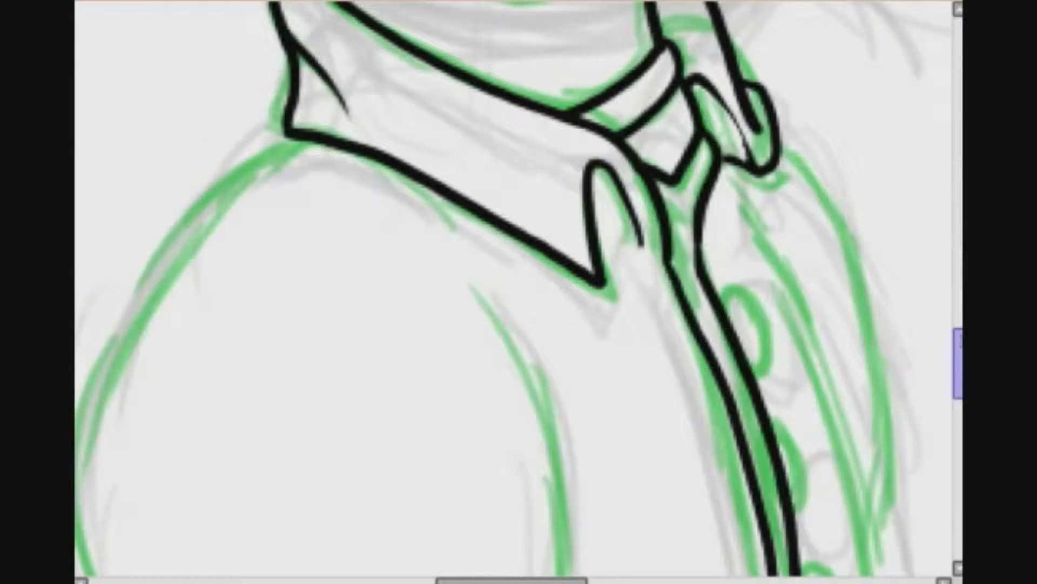
scroll(732, 319, "down", 3)
left_click_drag(729, 152, 730, 158)
left_click_drag(958, 384, 958, 392)
mouse_move(803, 204)
left_mouse_down()
mouse_move(785, 270)
mouse_move(798, 196)
left_mouse_up()
left_click_drag(804, 328, 807, 331)
left_click_drag(957, 392, 958, 374)
- Ink the line on the outer side of the buttons and the right outer contour of the torso
scroll(930, 470, "down", 2)
mouse_move(743, 40)
left_mouse_down()
mouse_move(837, 254)
mouse_move(864, 513)
left_mouse_up()
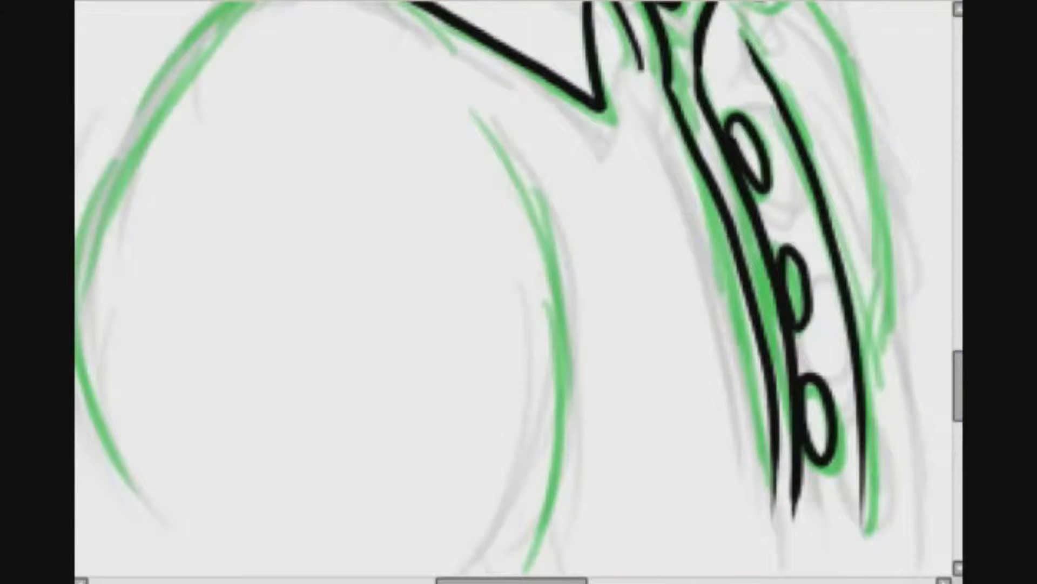
left_click_drag(958, 386, 958, 362)
left_click_drag(782, 142, 868, 571)
key("ctrl+z")
left_click_drag(957, 375, 958, 395)
left_click_drag(778, 16, 859, 427)
scroll(514, 292, "down", 1)
scroll(513, 292, "up", 1)
- Ink the short crease under the collar and both curved contours of the central figure's left-hand sleeve
left_click_drag(414, 45, 474, 118)
mouse_move(313, 12)
left_mouse_down()
mouse_move(218, 96)
mouse_move(185, 573)
left_mouse_up()
left_click_drag(958, 396, 958, 403)
left_click_drag(477, 99, 514, 566)
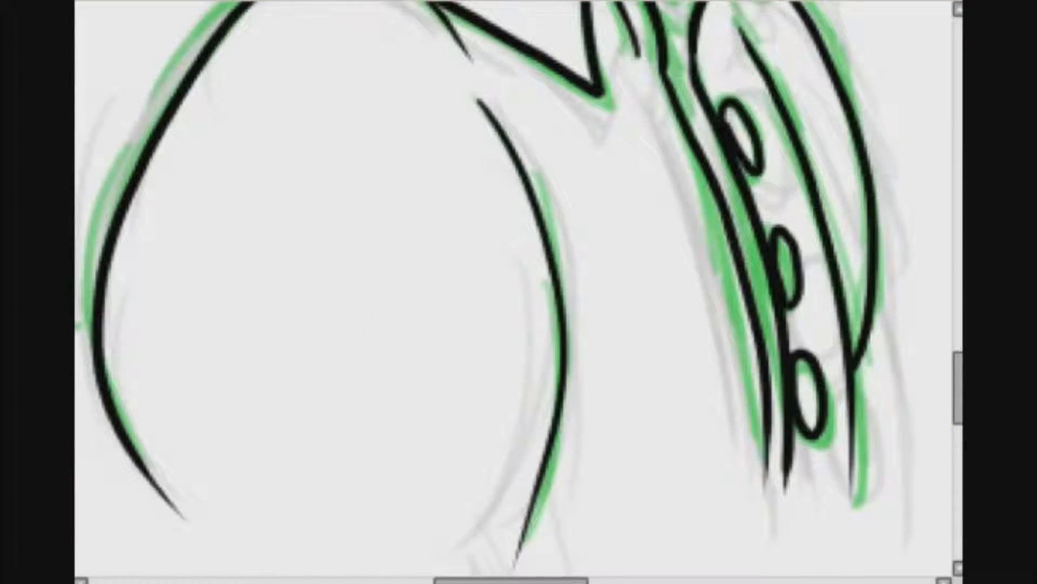
- Ink the lower brim edge of the left figure's round hat and the curved hair locks hanging beneath it
scroll(513, 292, "down", 2)
mouse_move(378, 108)
left_mouse_down()
mouse_move(708, 489)
mouse_move(565, 122)
mouse_move(581, 475)
left_mouse_up()
scroll(465, 497, "up", 1)
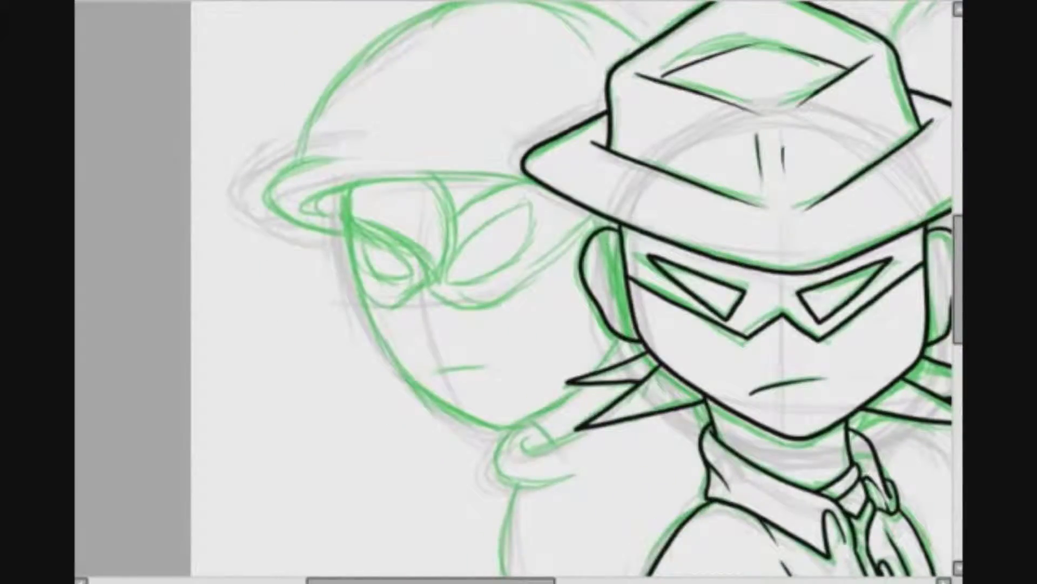
scroll(466, 497, "up", 2)
scroll(465, 498, "up", 3)
left_click_drag(419, 580, 396, 579)
mouse_move(673, 246)
left_mouse_down()
mouse_move(608, 232)
mouse_move(295, 327)
mouse_move(603, 237)
mouse_move(265, 317)
left_mouse_up()
key("ctrl+z")
scroll(324, 314, "down", 3)
mouse_move(286, 104)
left_mouse_down()
mouse_move(428, 328)
mouse_move(505, 123)
left_mouse_up()
left_click_drag(487, 75, 544, 163)
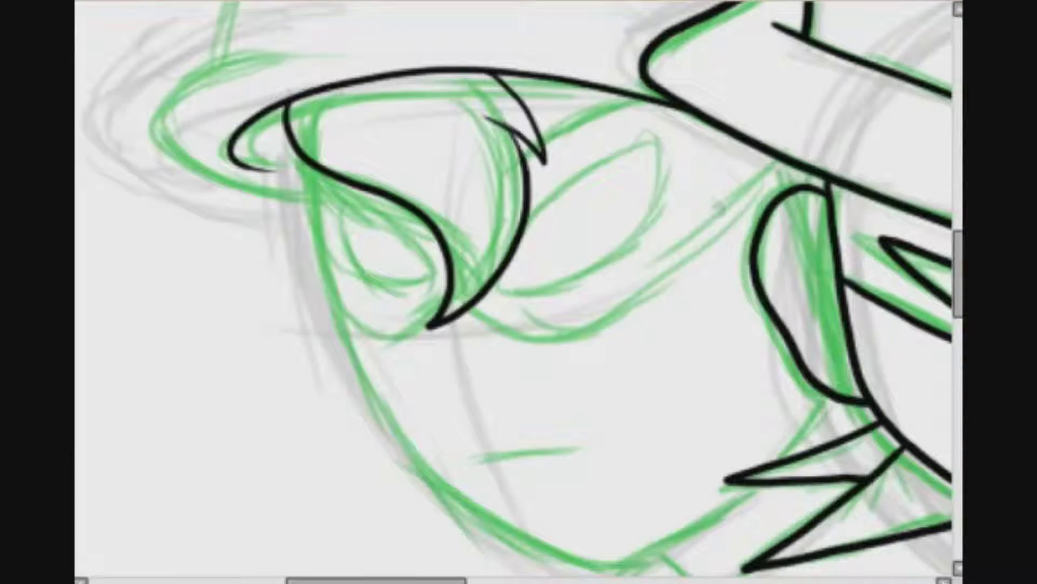
- Ink the right eye opening and the right lower edge of the left figure's mask
scroll(449, 302, "up", 3)
scroll(514, 292, "down", 4)
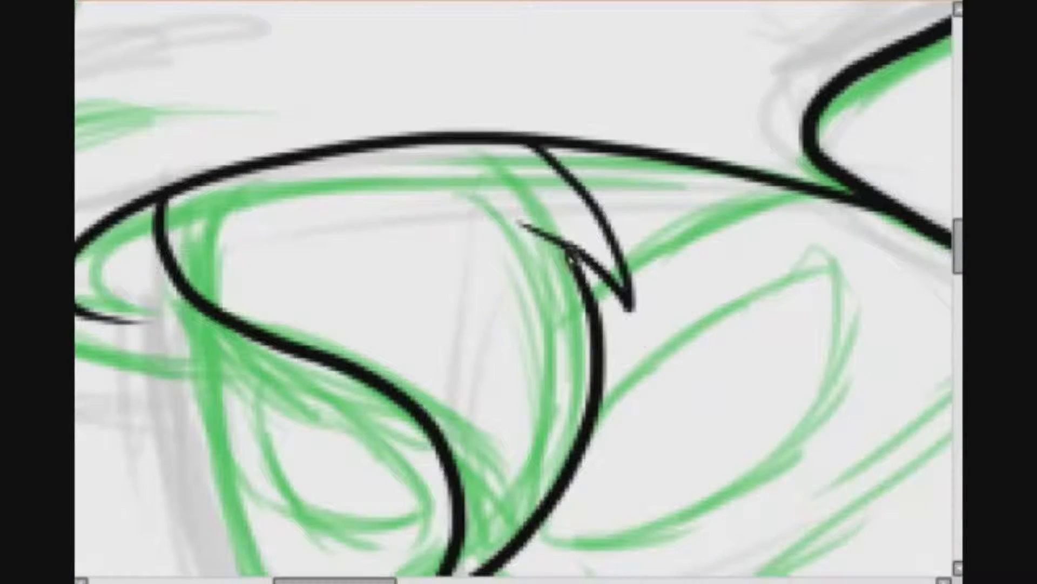
scroll(445, 213, "down", 3)
scroll(516, 245, "up", 2)
mouse_move(599, 248)
left_mouse_down()
mouse_move(800, 211)
mouse_move(362, 406)
left_mouse_up()
left_click(958, 294)
scroll(514, 291, "right", 3)
mouse_move(448, 258)
left_mouse_down()
mouse_move(675, 232)
mouse_move(412, 361)
left_mouse_up()
mouse_move(532, 500)
left_mouse_down()
mouse_move(774, 354)
mouse_move(676, 308)
left_mouse_up()
- Ink the left figure's jawline, the short line beside the neighboring hair spikes, and the mouth
mouse_move(262, 4)
left_mouse_down()
mouse_move(619, 563)
mouse_move(930, 484)
left_mouse_up()
scroll(368, 529, "down", 2)
scroll(363, 528, "right", 5)
left_click_drag(697, 358, 789, 254)
key("ctrl+z")
left_click_drag(691, 363, 761, 256)
left_click_drag(958, 294, 958, 289)
left_click_drag(247, 406, 464, 379)
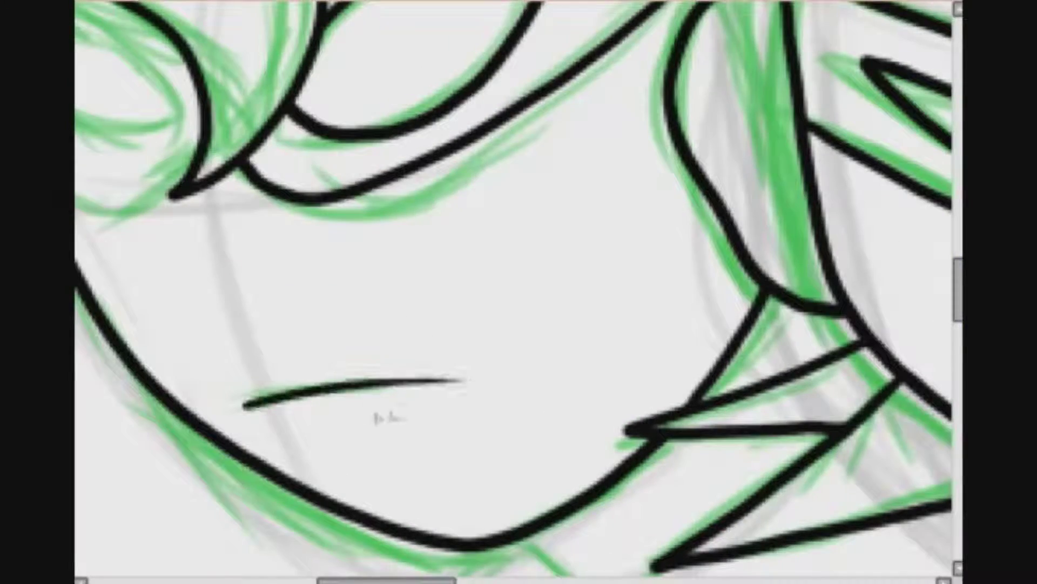
- Ink the left eye area of the left figure's mask beneath the hair lock
left_click(377, 4)
scroll(514, 289, "up", 1)
left_click_drag(216, 162, 614, 308)
mouse_move(583, 294)
left_mouse_down()
mouse_move(534, 324)
mouse_move(408, 279)
left_mouse_up()
mouse_move(405, 134)
left_mouse_down()
mouse_move(527, 271)
mouse_move(409, 147)
left_mouse_up()
- Ink the outer brim curve and the domed crown of the left figure's round hat
left_click_drag(958, 273, 958, 240)
left_click_drag(323, 581, 329, 580)
left_click_drag(328, 440, 277, 198)
left_click_drag(958, 249, 958, 226)
left_click(381, 569)
key("ctrl+z")
scroll(514, 288, "down", 2)
scroll(514, 288, "up", 2)
left_click_drag(351, 580, 374, 581)
mouse_move(189, 371)
left_mouse_down()
mouse_move(344, 117)
mouse_move(849, 167)
left_mouse_up()
scroll(513, 288, "up", 1)
- Ink the curled collar and its folds below the left figure's chin
left_click_drag(958, 221, 958, 337)
left_click_drag(370, 581, 456, 581)
left_click_drag(208, 141, 258, 188)
left_click_drag(308, 164, 184, 209)
left_click_drag(118, 208, 341, 272)
left_click_drag(167, 275, 219, 303)
- Ink the left figure's torso contour, the small folds at its base and the rounded lower edge
scroll(518, 291, "down", 3)
scroll(519, 291, "left", 3)
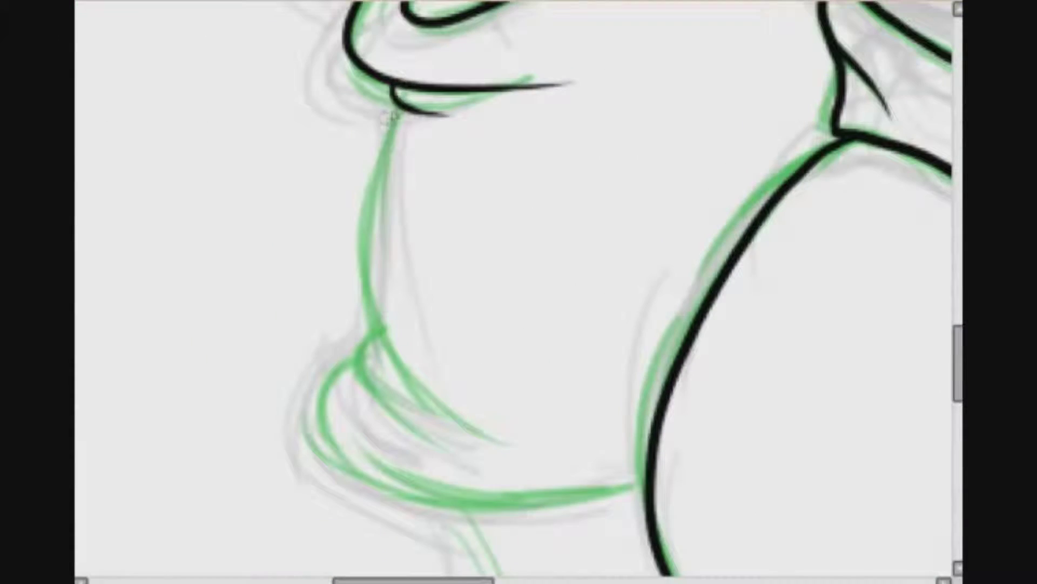
left_click_drag(397, 105, 489, 443)
left_click_drag(389, 328, 422, 428)
mouse_move(373, 361)
left_mouse_down()
mouse_move(488, 504)
mouse_move(643, 493)
left_mouse_up()
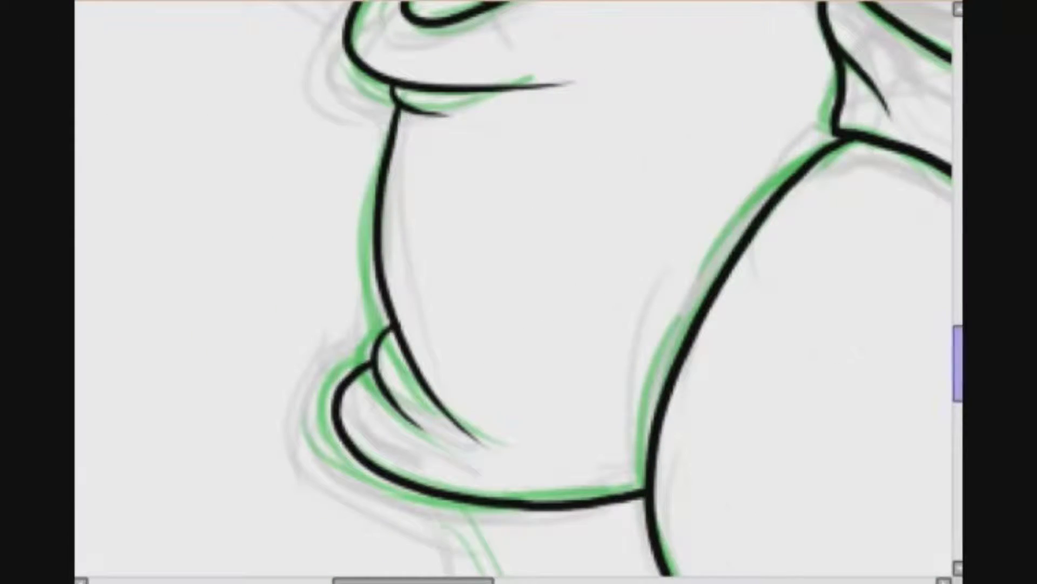
- Ink the slanted tapered line running down from the rounded lower edge of the left figure's torso
left_click_drag(958, 363, 958, 403)
left_click_drag(441, 201, 557, 380)
scroll(513, 292, "down", 5)
scroll(513, 291, "up", 4)
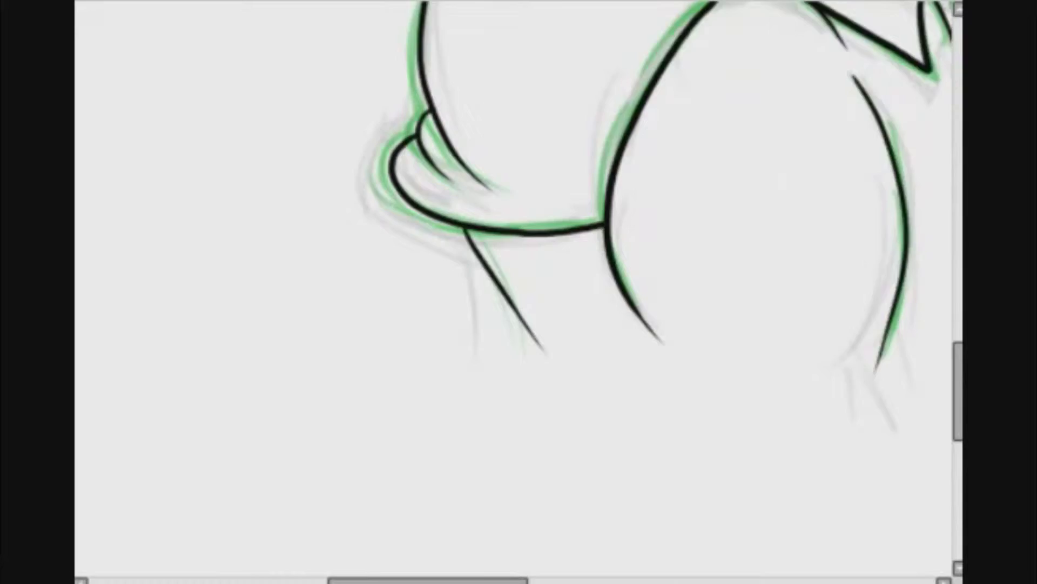
- Ink the right figure's face contour and the two round goggle lenses, one wide and one narrow
scroll(513, 292, "down", 4)
scroll(513, 291, "up", 4)
left_click_drag(298, 312, 269, 263)
mouse_move(582, 65)
left_mouse_down()
mouse_move(578, 486)
mouse_move(142, 427)
mouse_move(130, 378)
mouse_move(601, 279)
mouse_move(367, 565)
mouse_move(132, 379)
mouse_move(165, 204)
left_mouse_up()
key("ctrl+z")
mouse_move(304, 93)
left_mouse_down()
mouse_move(274, 209)
mouse_move(474, 270)
left_mouse_up()
key("ctrl+z")
scroll(468, 172, "up", 2)
left_click_drag(281, 51, 378, 198)
mouse_move(524, 141)
left_mouse_down()
mouse_move(482, 115)
mouse_move(475, 456)
mouse_move(486, 120)
left_mouse_up()
mouse_move(721, 105)
left_mouse_down()
mouse_move(794, 378)
mouse_move(710, 108)
left_mouse_up()
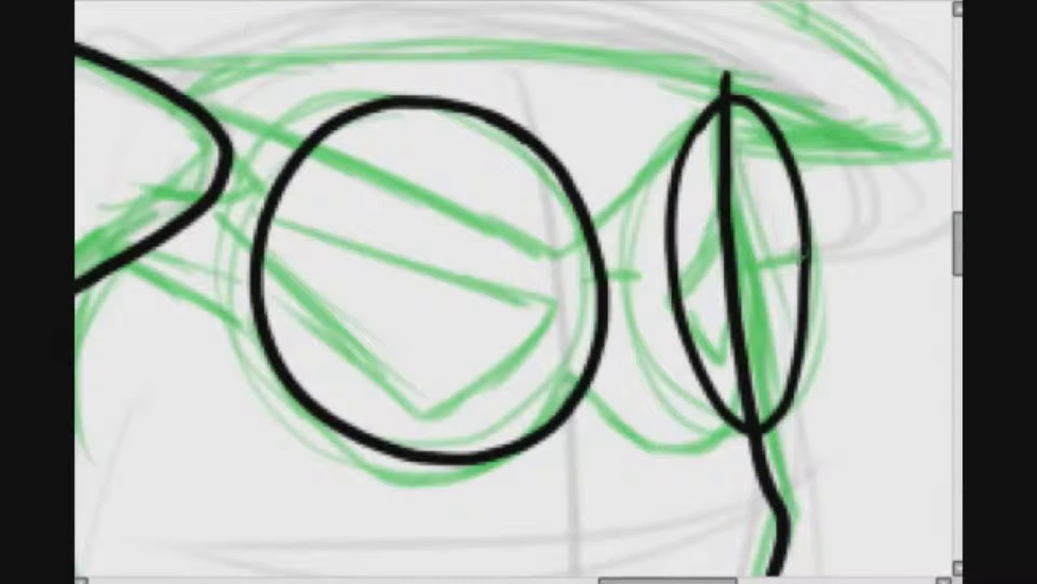
- Ink the upper and lower edges of the right figure's mask across the goggle lenses
mouse_move(716, 449)
left_mouse_down()
mouse_move(380, 473)
mouse_move(119, 264)
left_mouse_up()
mouse_move(213, 194)
left_mouse_down()
mouse_move(219, 124)
mouse_move(621, 189)
mouse_move(724, 95)
left_mouse_up()
scroll(724, 94, "down", 2)
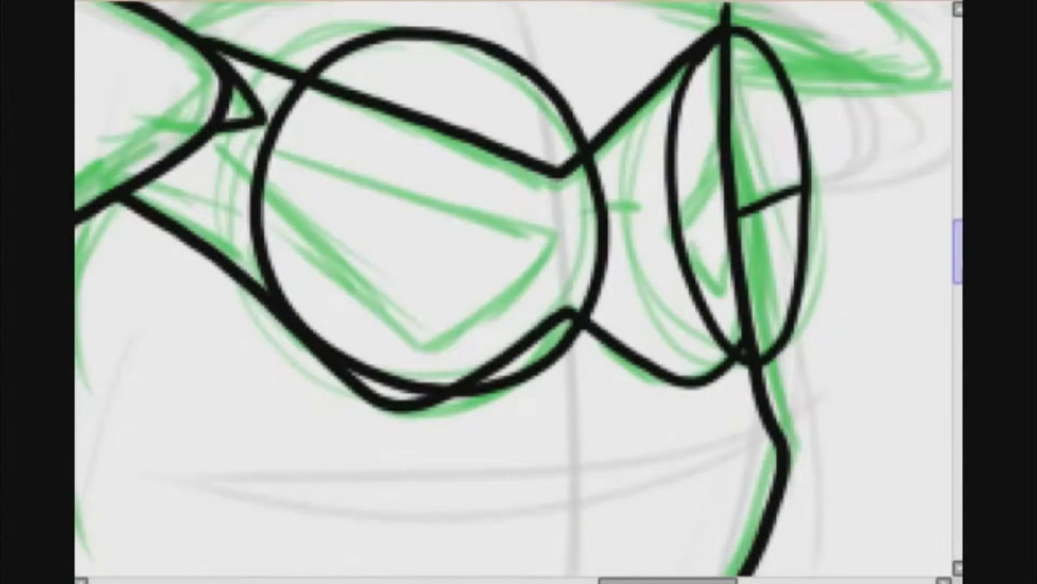
- Ink the right figure's angular eye openings inside the lenses and redraw the mask's lower edge under the narrow lens
mouse_move(307, 146)
left_mouse_down()
mouse_move(442, 351)
mouse_move(292, 141)
mouse_move(306, 145)
mouse_move(451, 340)
left_mouse_up()
key("ctrl+z")
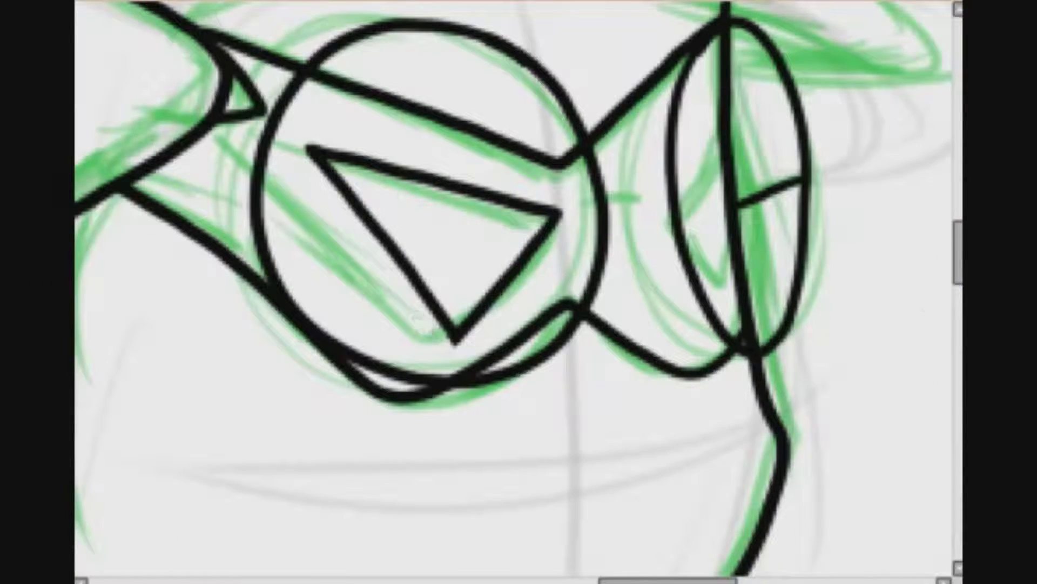
left_click_drag(690, 181, 730, 251)
mouse_move(595, 330)
left_mouse_down()
mouse_move(691, 398)
mouse_move(721, 361)
left_mouse_up()
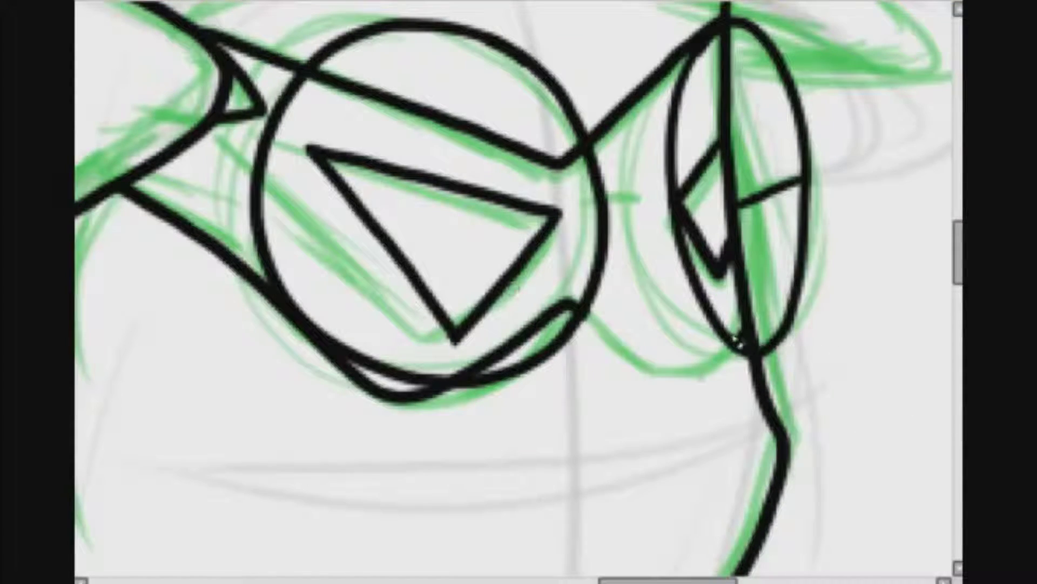
mouse_move(570, 302)
left_mouse_down()
mouse_move(694, 349)
mouse_move(749, 340)
left_mouse_up()
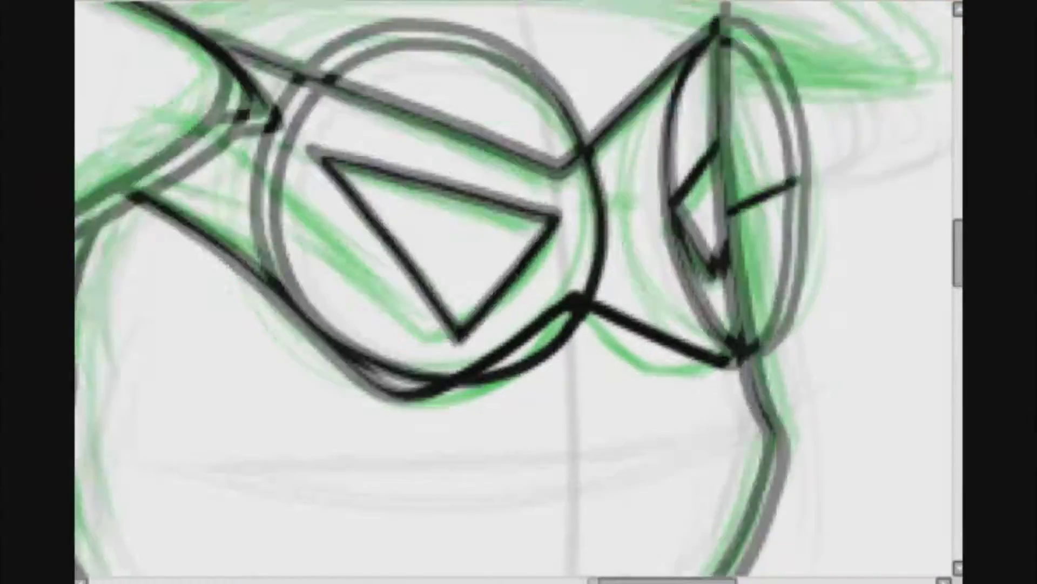
- Ink the right figure's hat brim above the goggles and the large rounded dome of the hat
scroll(748, 341, "up", 1)
left_click_drag(955, 271, 957, 238)
scroll(163, 278, "down", 1)
mouse_move(247, 242)
left_mouse_down()
mouse_move(471, 205)
mouse_move(557, 108)
left_mouse_up()
key("ctrl+z")
mouse_move(247, 243)
left_mouse_down()
mouse_move(368, 205)
mouse_move(742, 256)
left_mouse_up()
left_click_drag(688, 274, 609, 141)
left_click_drag(956, 261, 956, 225)
left_click_drag(657, 580, 628, 580)
left_click_drag(899, 446, 87, 285)
- Ink the right figure's slightly curved mouth line
left_click_drag(628, 581, 458, 580)
left_click_drag(957, 199, 958, 275)
left_click_drag(458, 580, 653, 581)
left_click_drag(459, 424, 631, 381)
- Ink the right figure's collar with its small crease and the long curved torso line running down from it
left_click_drag(957, 278, 957, 315)
left_click_drag(369, 276, 634, 298)
left_click_drag(604, 230, 468, 382)
left_click_drag(959, 320, 959, 356)
left_click_drag(621, 130, 489, 171)
mouse_move(960, 342)
left_mouse_down()
mouse_move(960, 369)
mouse_move(959, 357)
left_mouse_up()
left_click_drag(557, 56, 535, 575)
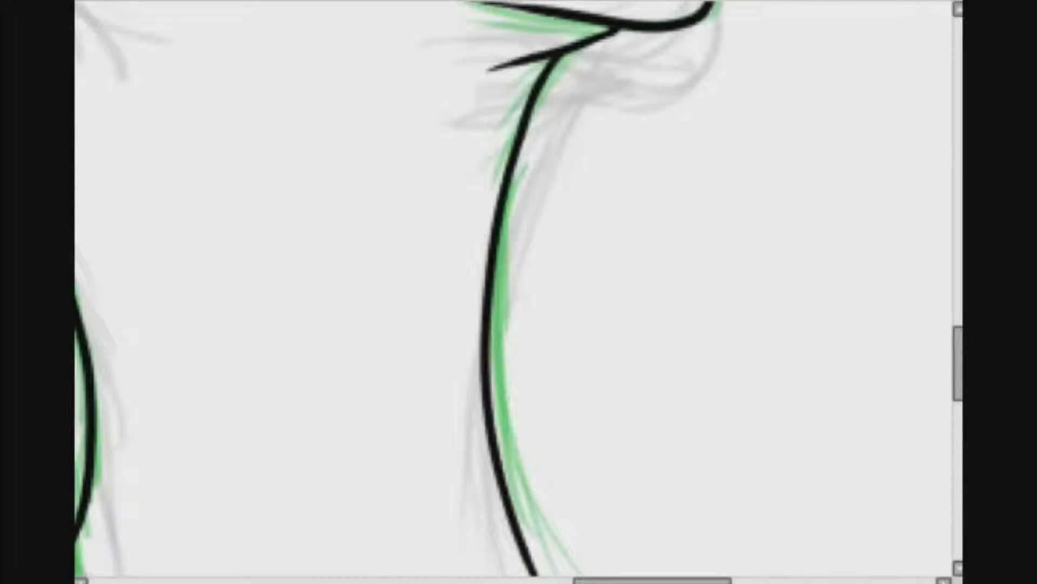
- Draw two thick straight lines forming a wide shallow V across the lower ends of the three figures
left_click_drag(653, 580, 574, 580)
left_click_drag(958, 363, 958, 320)
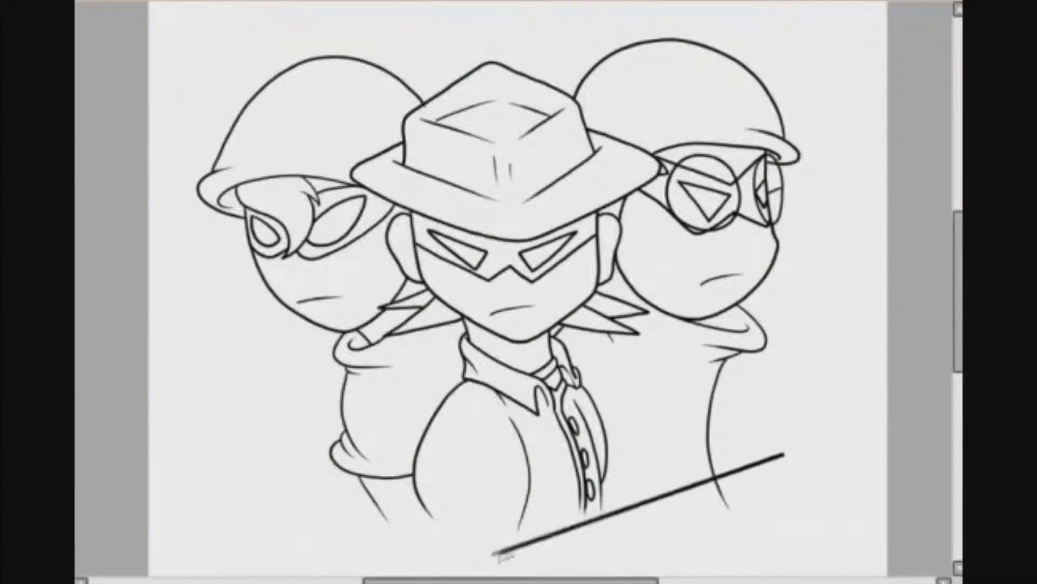
mouse_move(549, 565)
left_mouse_down()
mouse_move(598, 520)
mouse_move(546, 523)
left_mouse_up()
left_click(538, 518)
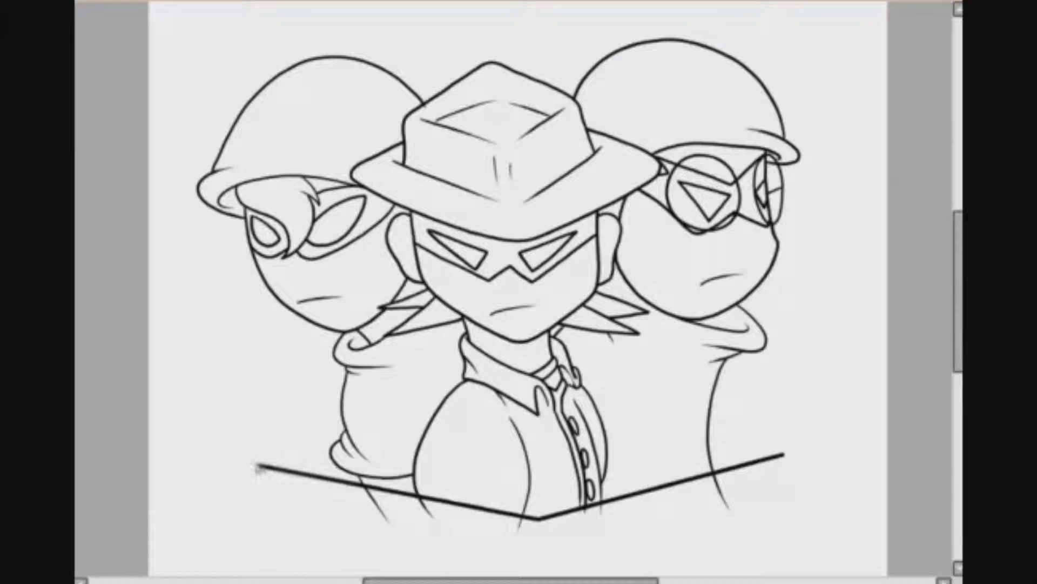
double_click(241, 458)
- Erase the ends of the body and clothing lines that stick out below the V-shaped border
scroll(422, 448, "up", 3)
left_click_drag(421, 448, 315, 140)
left_click(331, 304)
left_click(160, 269)
left_click(814, 333)
left_click(769, 330)
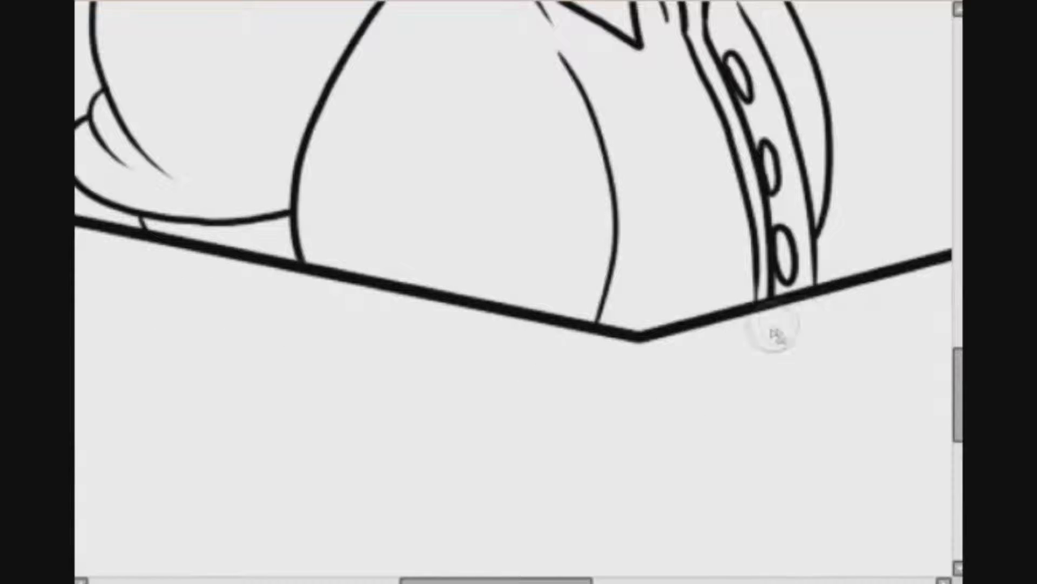
left_click_drag(773, 331, 266, 502)
left_click(626, 410)
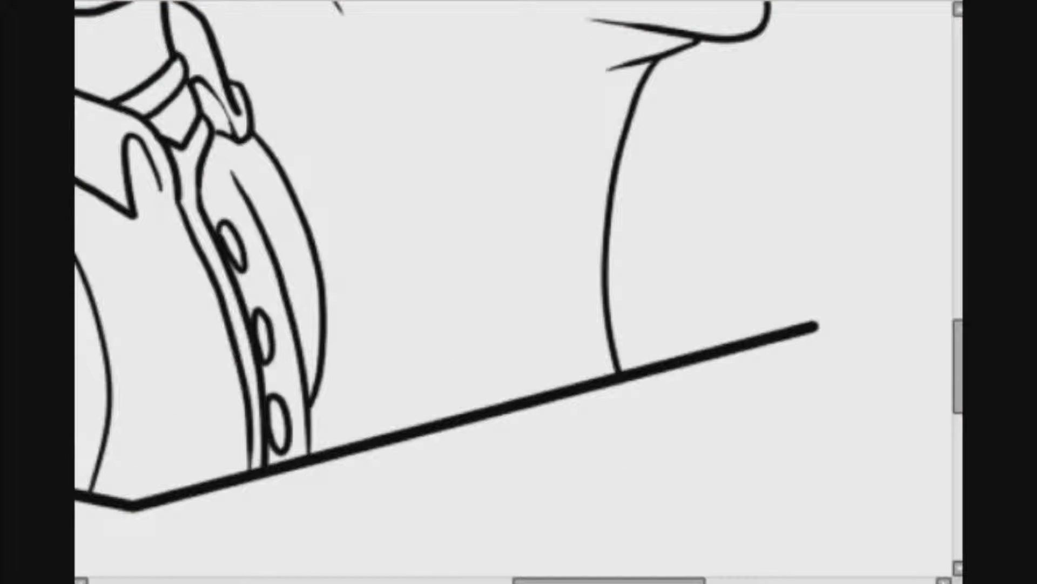
- Select the middle figure's hat and paint a dark grey shadow over the crown's top and along its front corner
scroll(513, 288, "down", 4)
left_click_drag(400, 92, 535, 281)
scroll(535, 281, "up", 4)
left_click(650, 151)
key("n")
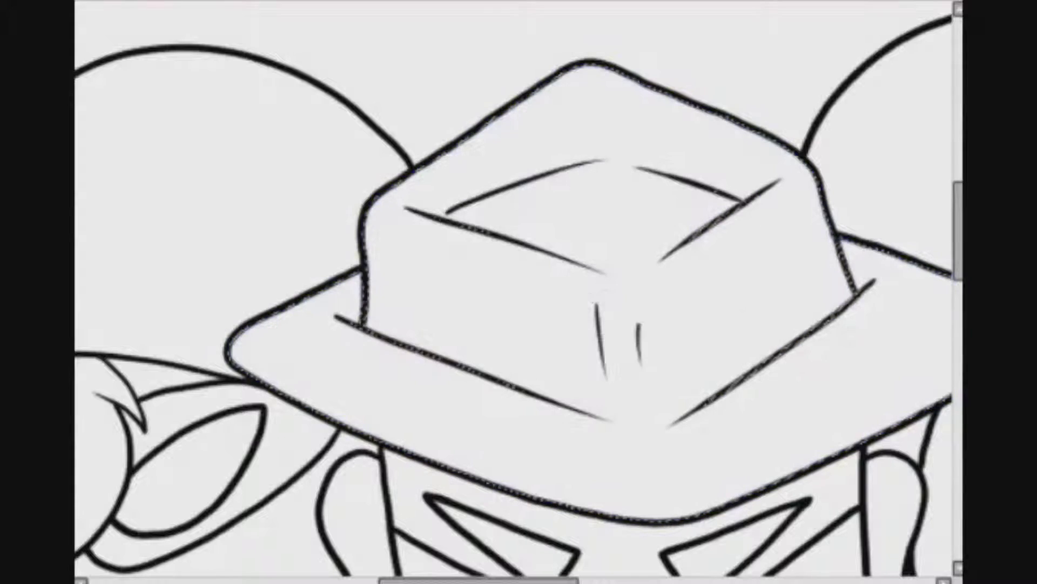
left_click_drag(610, 143, 539, 98)
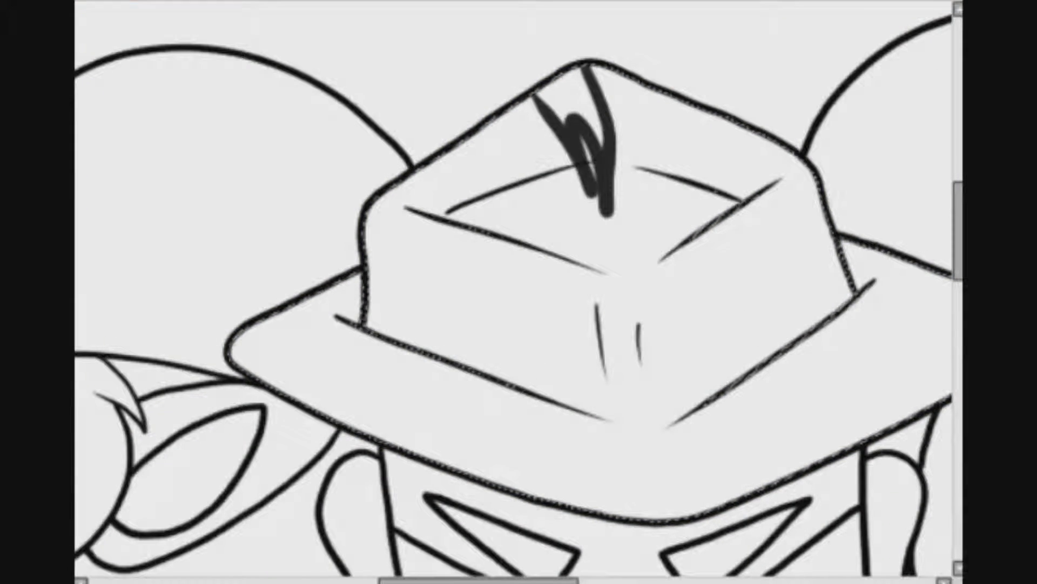
key("ctrl+z")
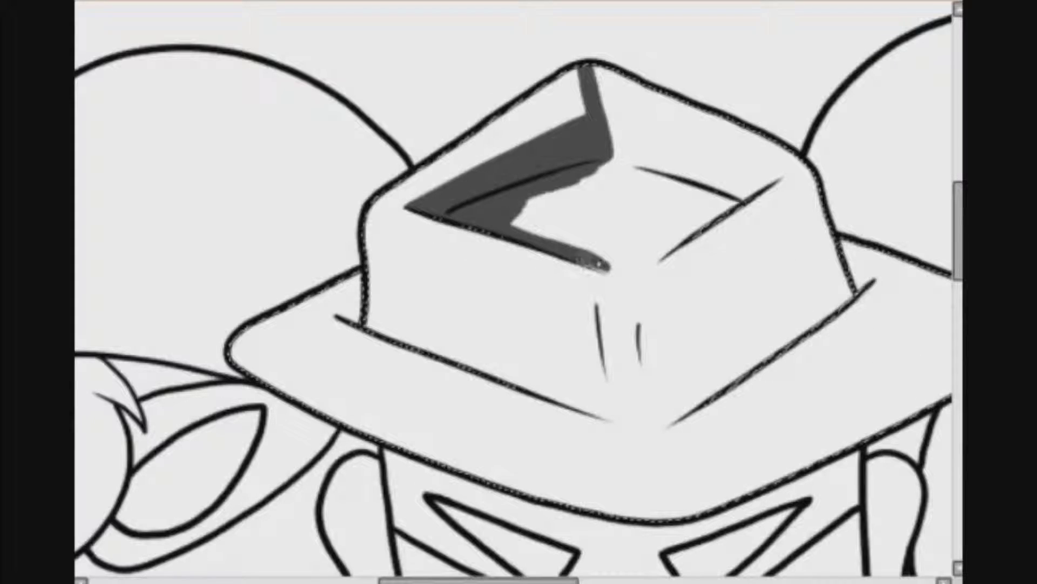
left_click_drag(633, 276, 651, 362)
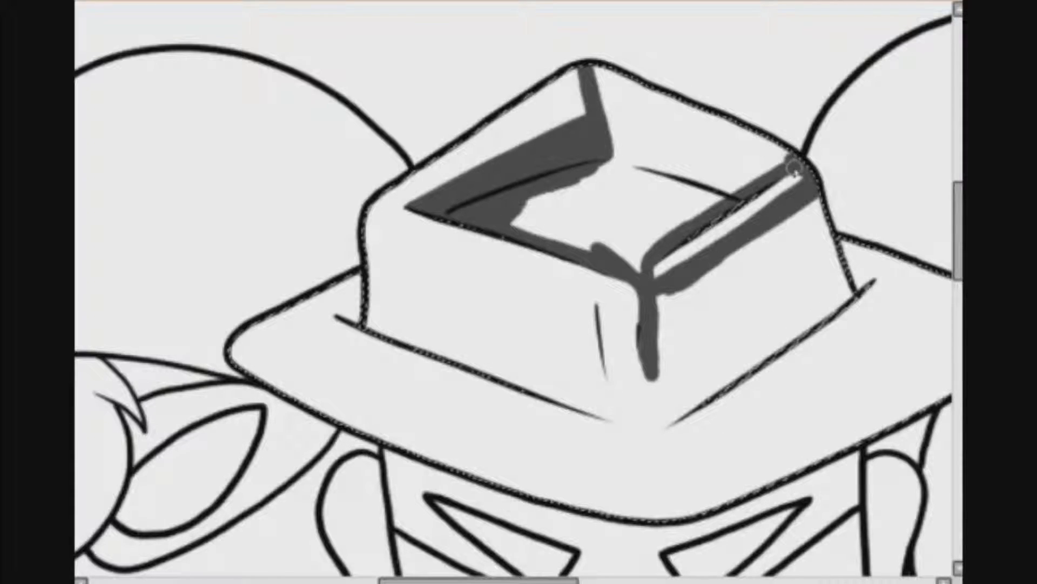
left_click(654, 200)
mouse_move(582, 84)
left_mouse_down()
mouse_move(566, 108)
mouse_move(422, 202)
mouse_move(581, 109)
left_mouse_up()
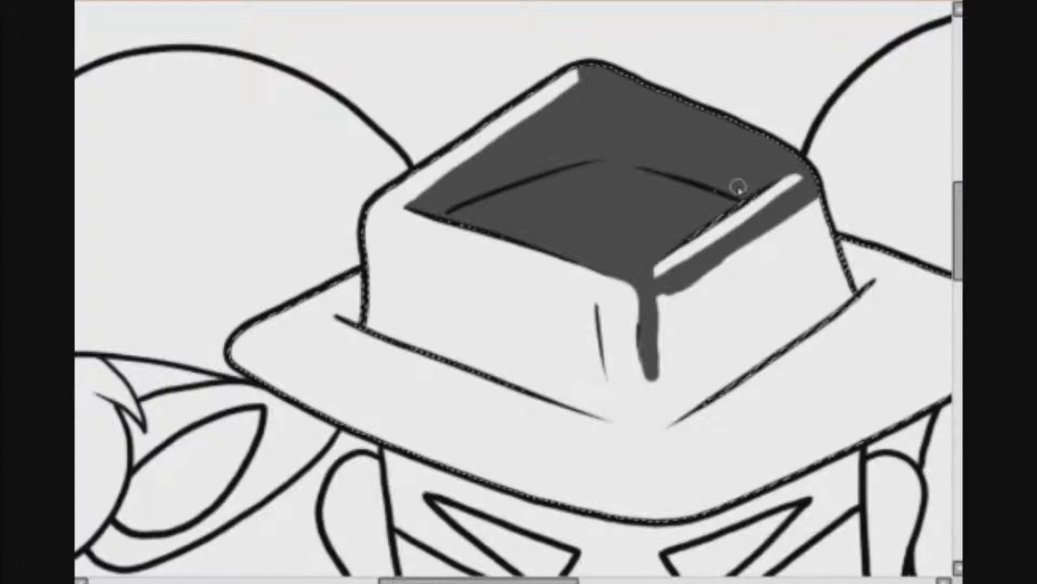
- Extend the shadow edge down the hat's front corner and around the brim, filling the enclosed crown side and brim dark grey
scroll(738, 186, "down", 2)
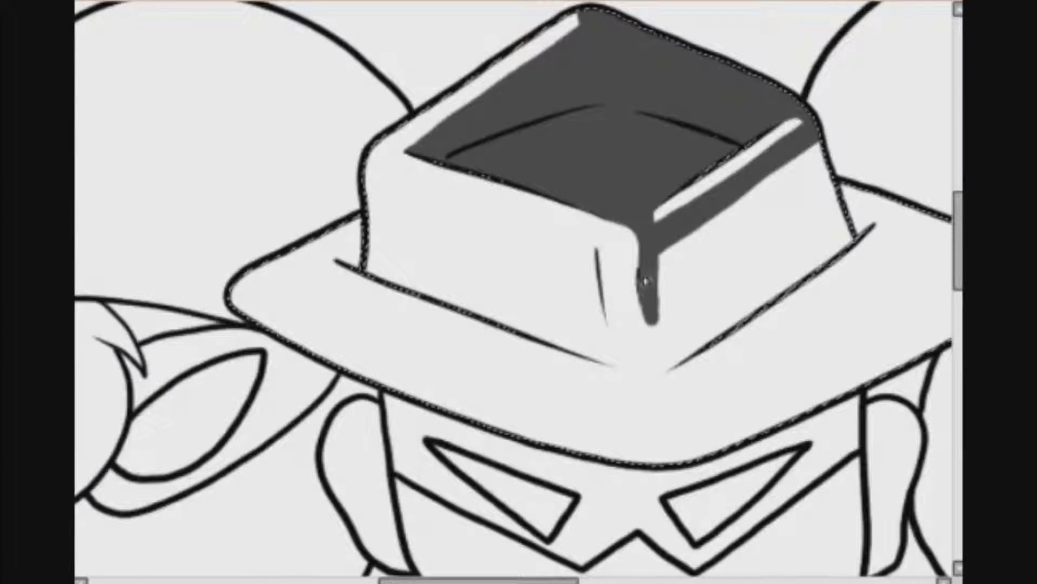
scroll(756, 302, "right", 5)
mouse_move(432, 367)
left_mouse_down()
mouse_move(371, 440)
mouse_move(297, 451)
left_mouse_up()
mouse_move(373, 447)
left_mouse_down()
mouse_move(594, 397)
mouse_move(780, 254)
left_mouse_up()
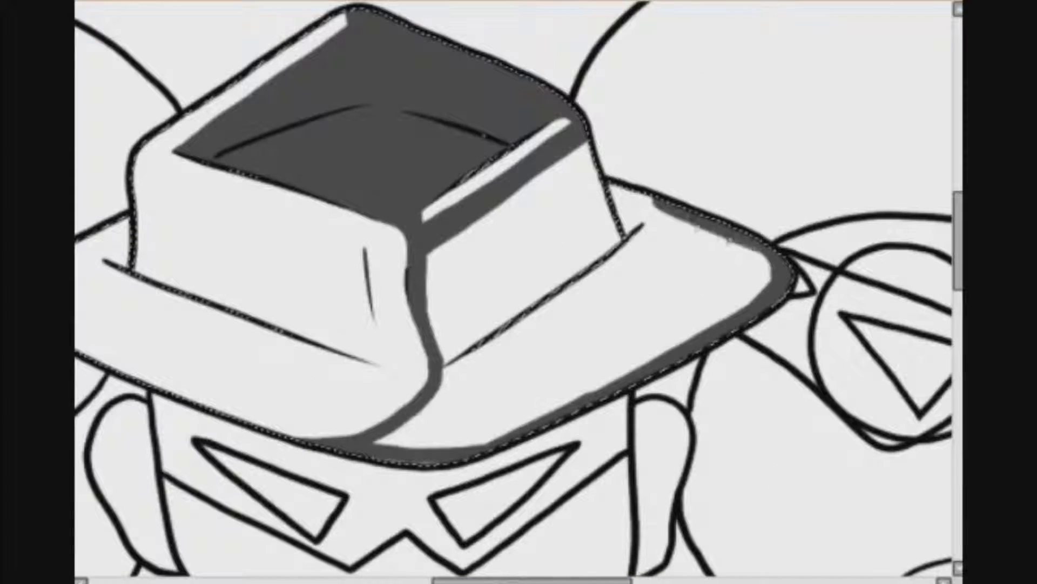
left_click_drag(670, 210, 586, 148)
key("g")
left_click(541, 259)
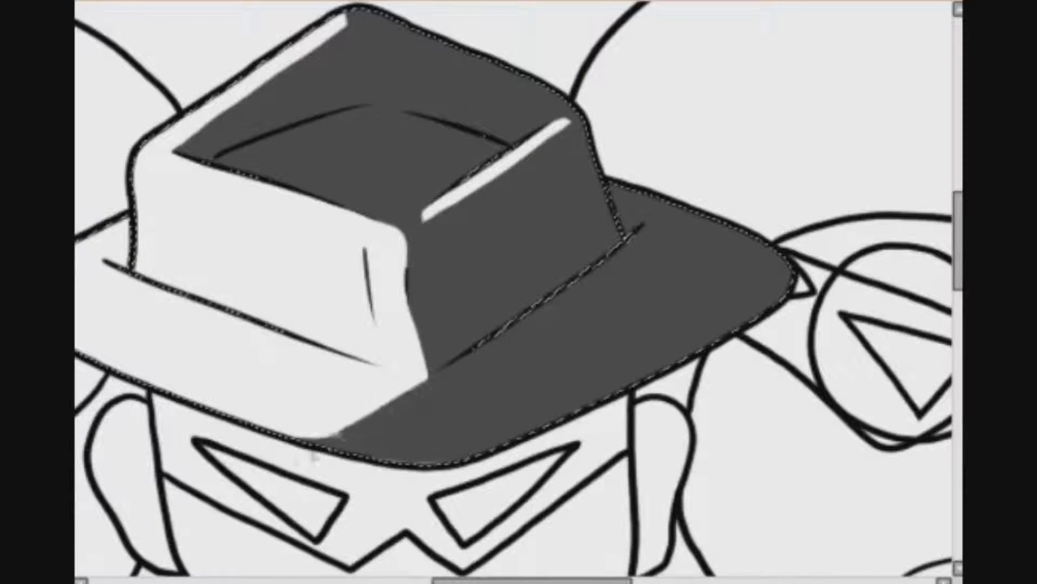
- Extend the brim shadow's slanted edge and cover the light strip along the crown's upper edge with dark grey
scroll(505, 280, "down", 5)
scroll(505, 281, "up", 5)
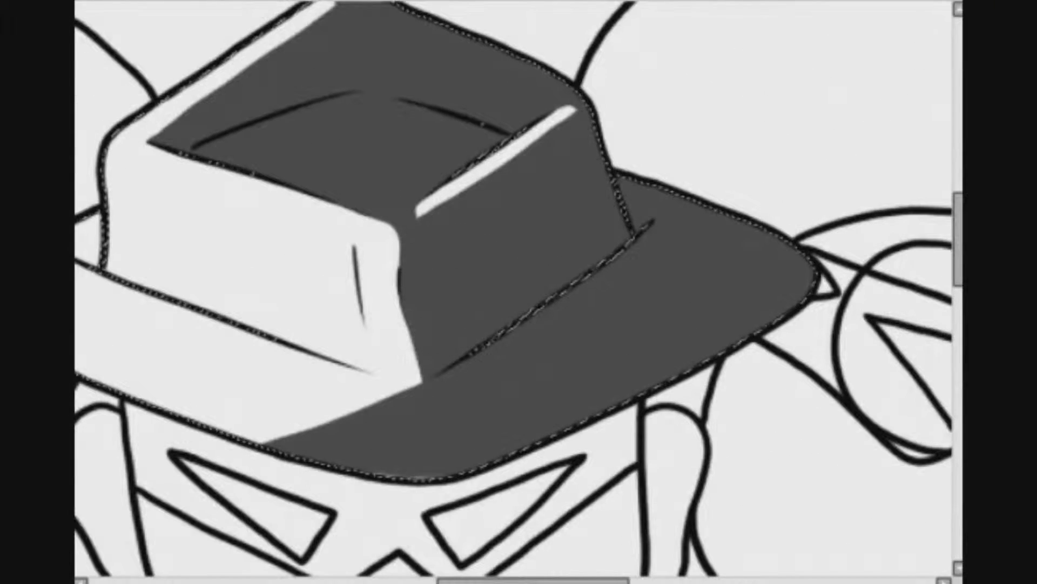
left_click_drag(454, 178, 568, 111)
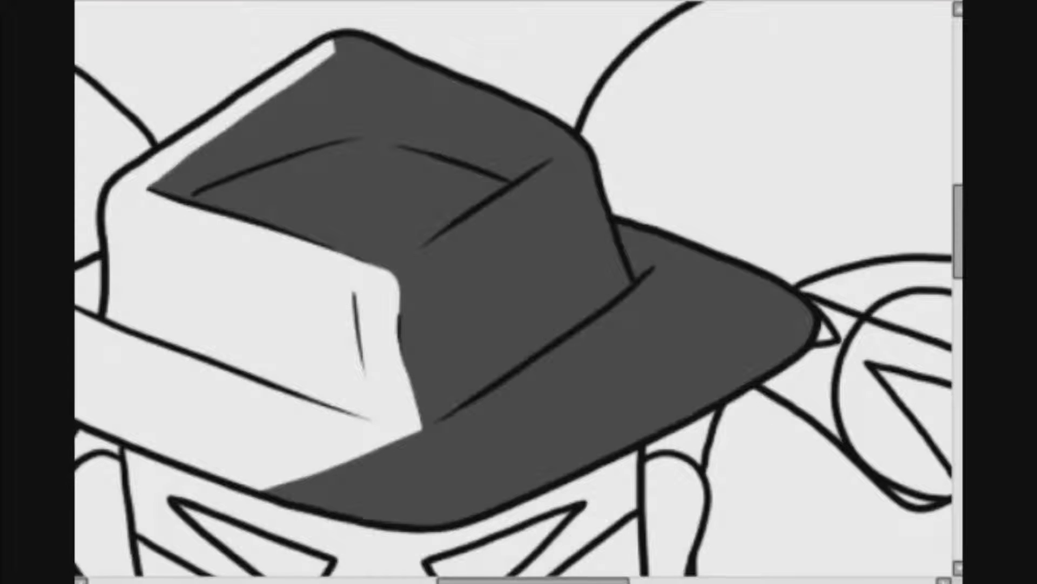
- Select the middle figure's neck and shade its far side and the strip under the jaw dark grey
scroll(518, 292, "down", 5)
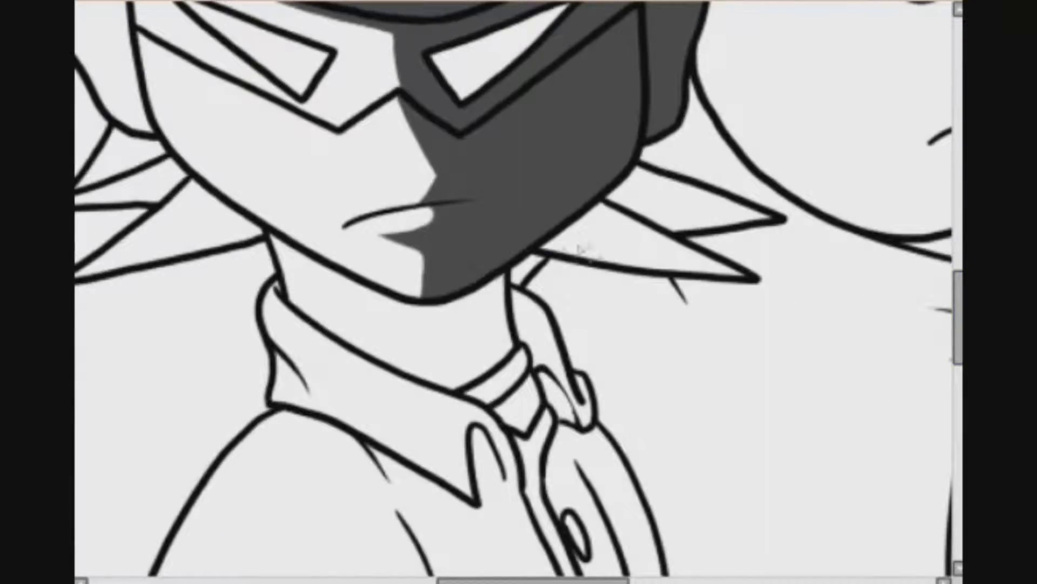
left_click(475, 340)
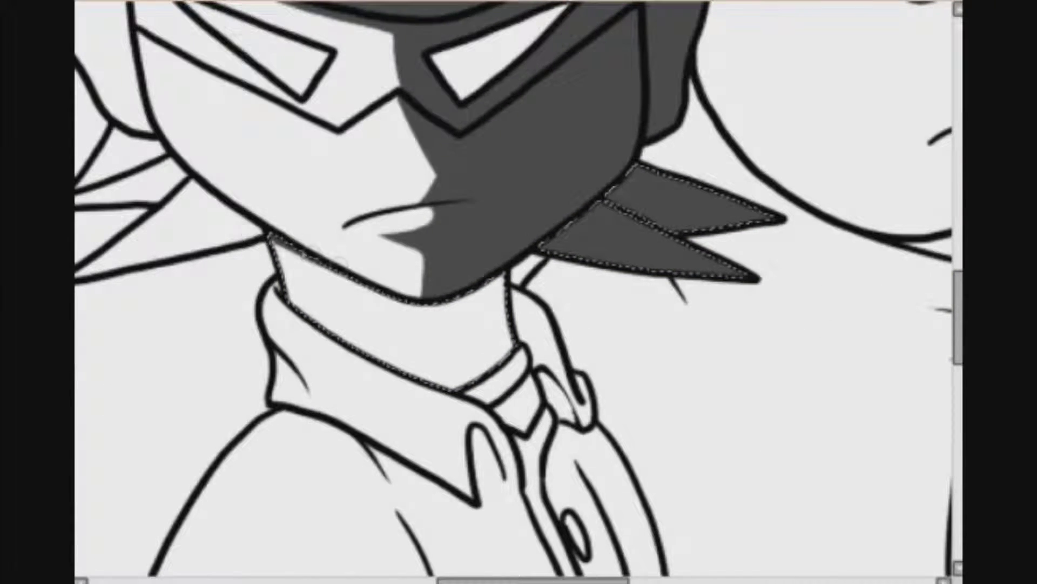
left_click(494, 359)
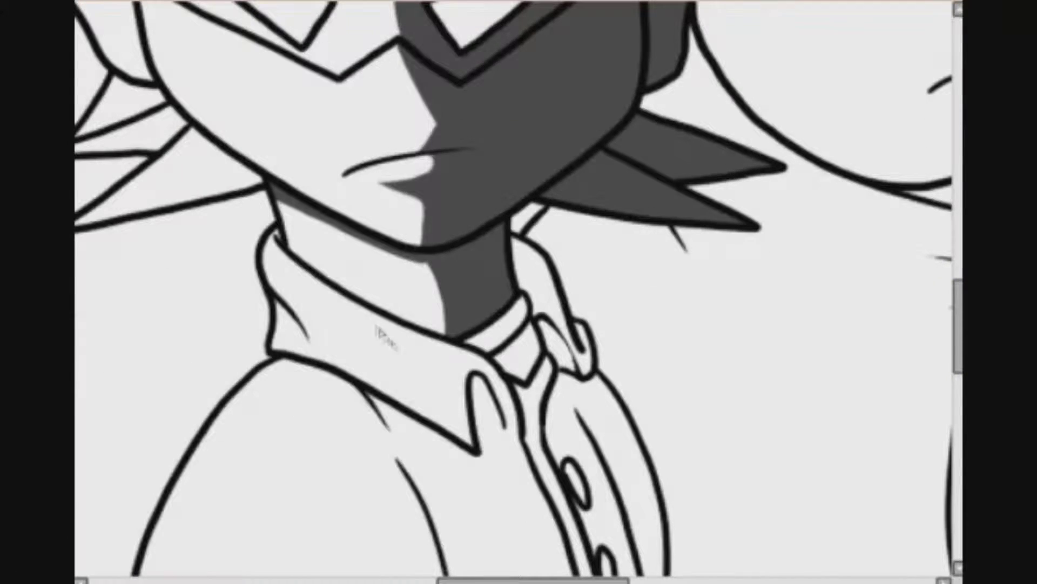
left_click(385, 340)
key("n")
left_click_drag(476, 377, 487, 415)
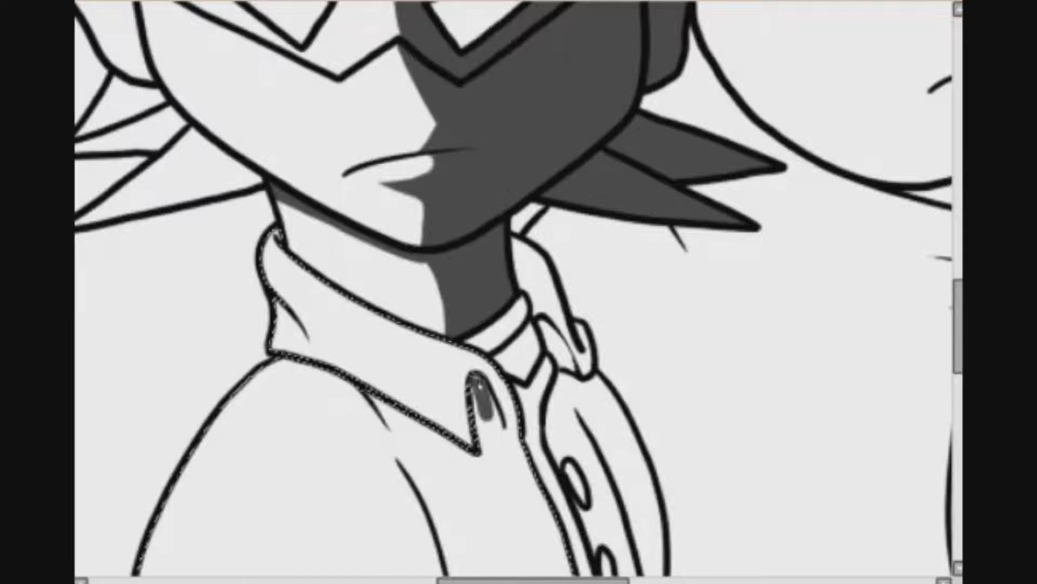
mouse_move(367, 383)
left_mouse_down()
mouse_move(410, 396)
mouse_move(444, 343)
mouse_move(407, 446)
mouse_move(478, 573)
left_mouse_up()
key("ctrl+z")
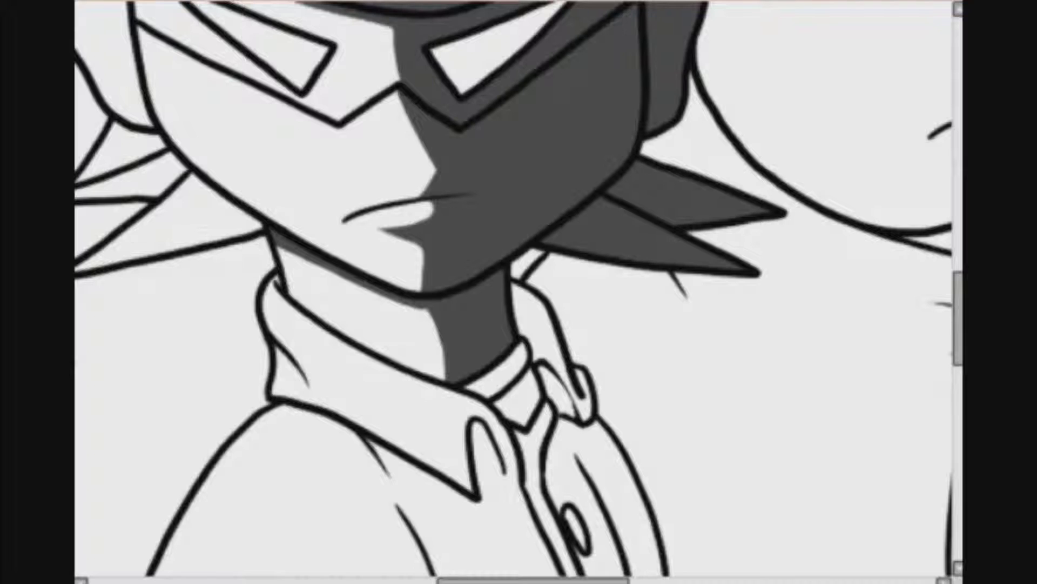
left_click(548, 385)
key("ctrl+z")
- Select the far collar flap and buttoned coat front of the middle figure and fill them dark grey, leaving the buttons light
left_click(535, 331)
left_click(564, 463)
mouse_move(958, 324)
left_mouse_down()
mouse_move(958, 361)
mouse_move(958, 318)
left_mouse_up()
key("n")
key("ctrl+f")
key("ctrl+d")
- Fill the middle figure's tie pieces dark grey and start shading the narrow strip beside the buttons
left_click_drag(527, 477, 521, 464)
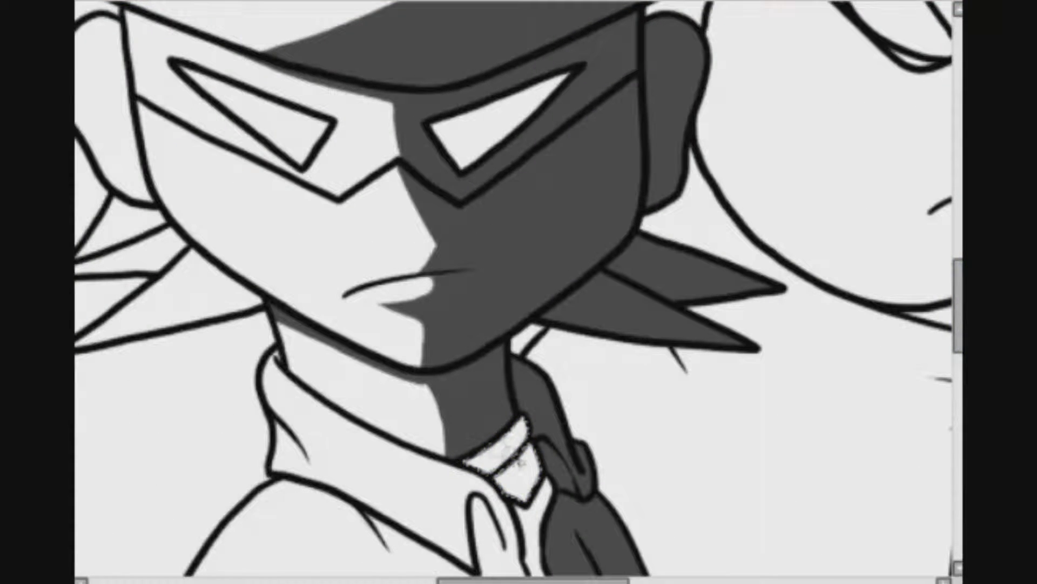
left_click(467, 462)
scroll(518, 379, "down", 3)
left_click_drag(548, 321, 594, 572)
key("g")
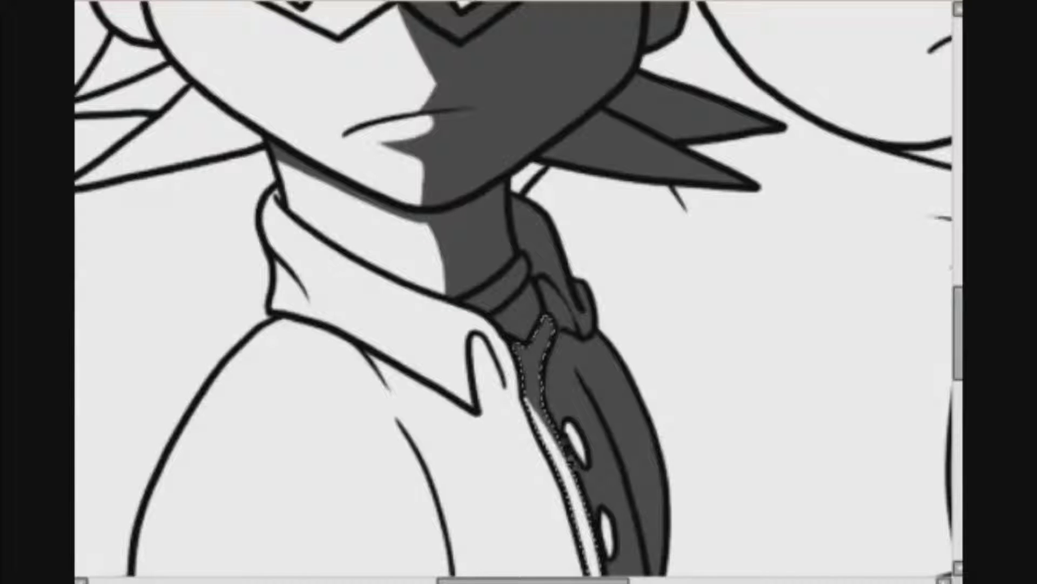
left_click_drag(549, 432, 591, 532)
- Continue the dark grey shading down the narrow coat strip to the V-shaped border and clear the selection
scroll(567, 487, "up", 2)
left_click_drag(958, 338, 958, 402)
left_click_drag(537, 581, 577, 580)
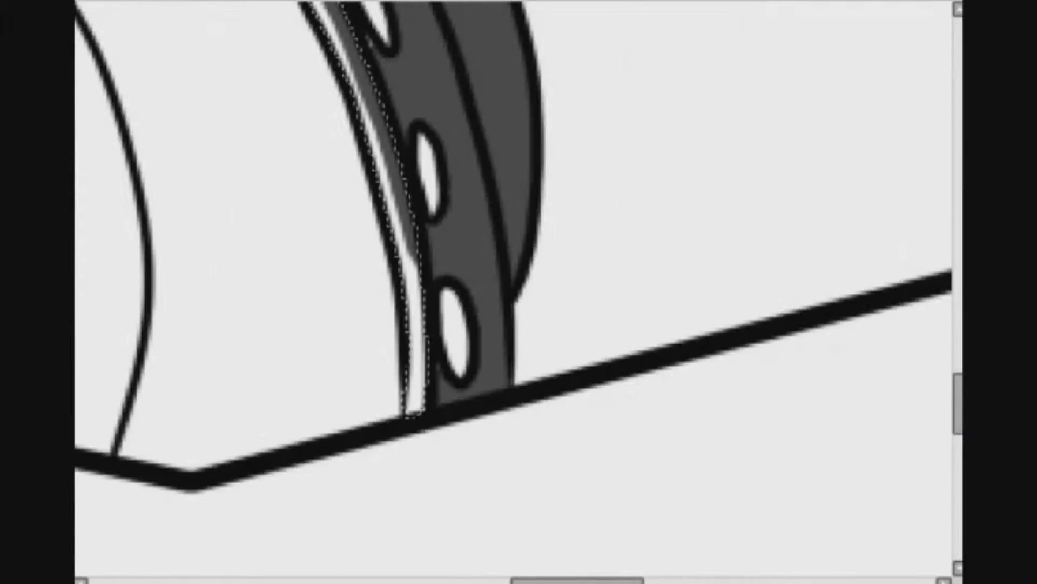
left_click_drag(958, 402, 958, 378)
left_click_drag(412, 462, 424, 554)
left_click_drag(415, 500, 423, 570)
left_click_drag(958, 393, 958, 405)
left_click_drag(428, 438, 432, 514)
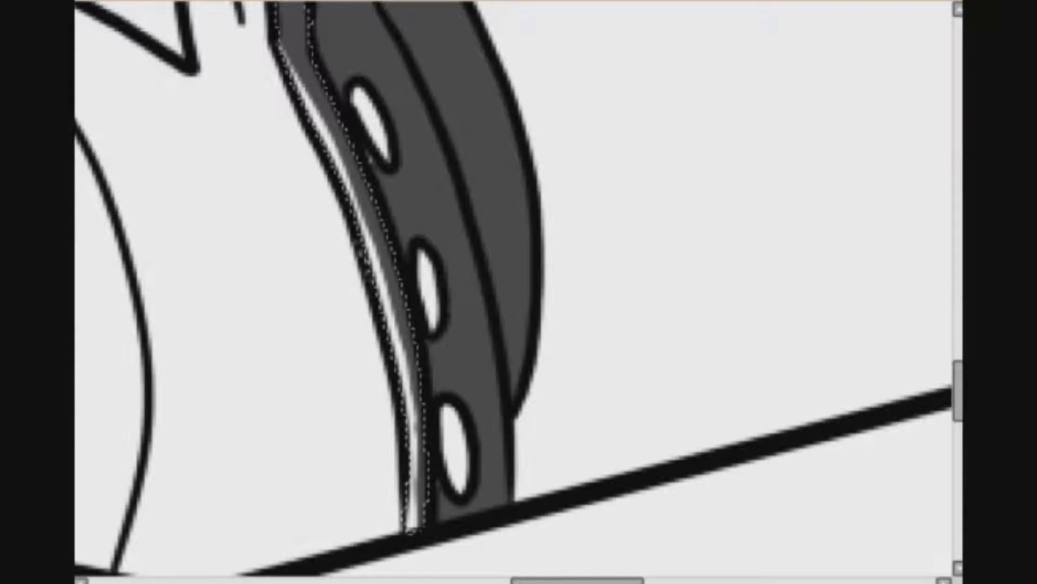
key("ctrl+d")
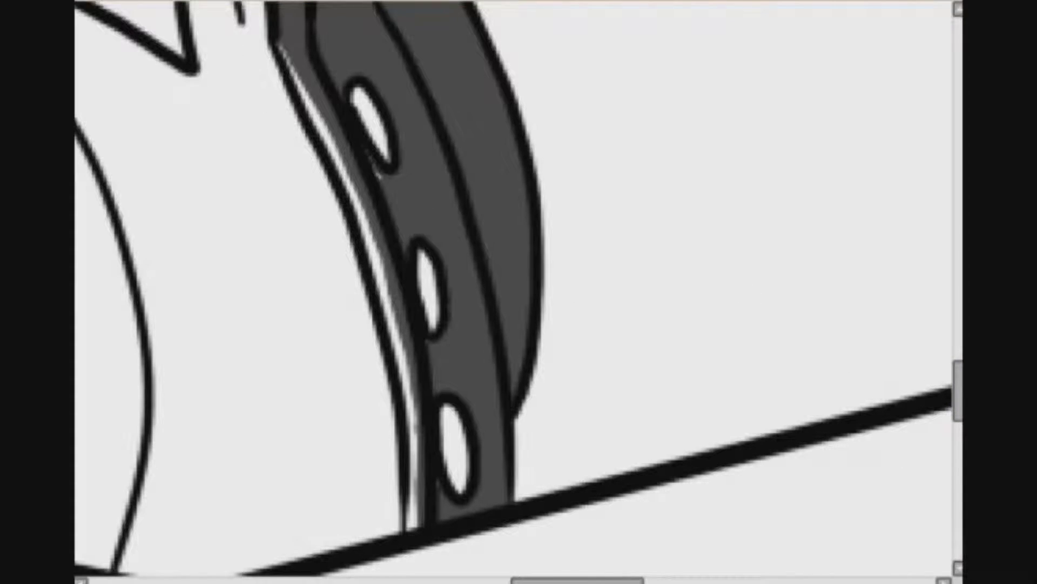
- Select the right figure's face and mask areas and paint dark grey under the hat brim and beside the round lens
scroll(513, 288, "down", 8)
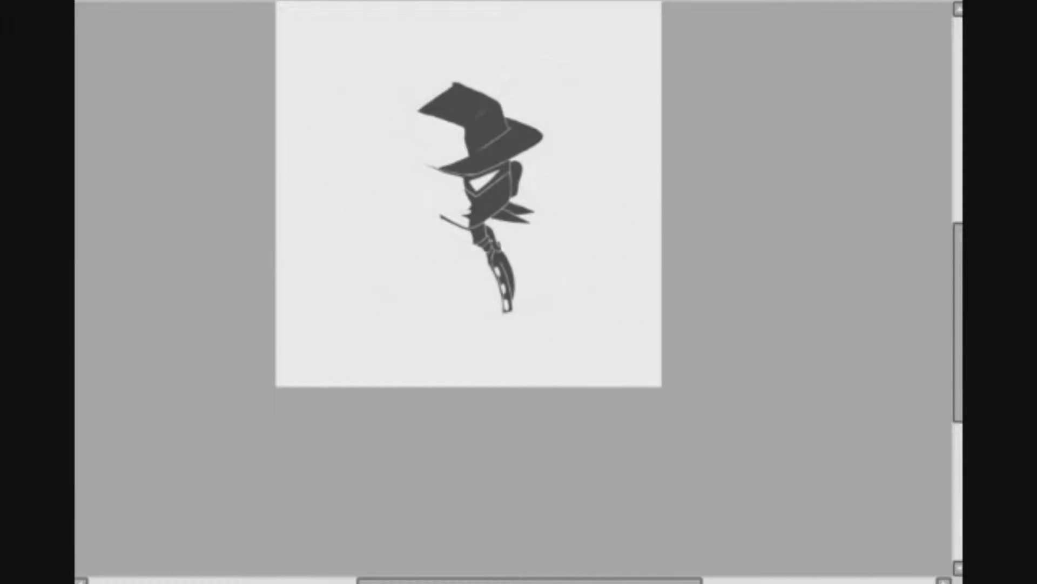
scroll(475, 205, "up", 8)
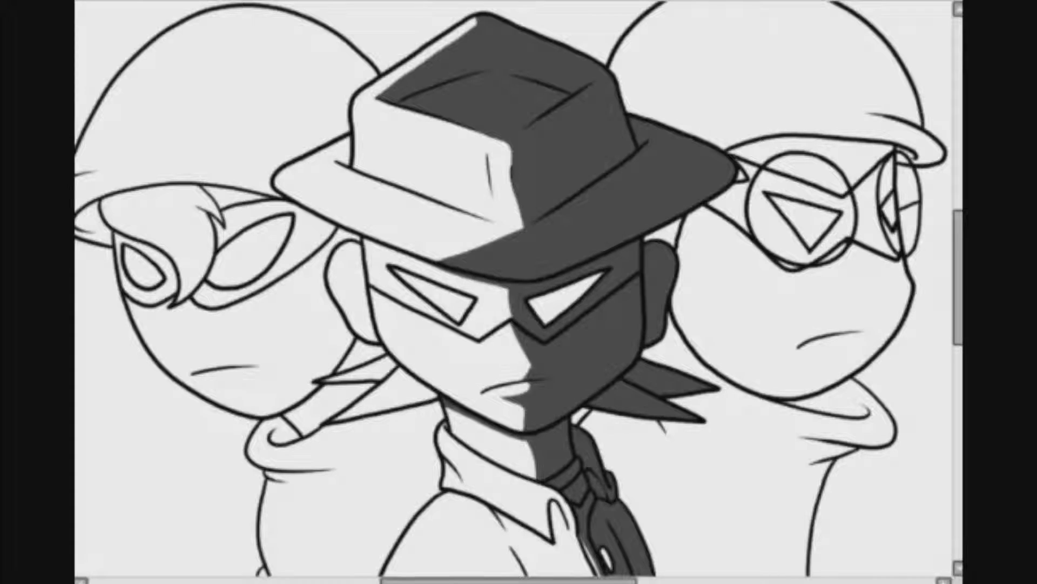
mouse_move(959, 323)
left_mouse_down()
mouse_move(959, 341)
mouse_move(958, 319)
left_mouse_up()
left_click(874, 291)
left_click(870, 222)
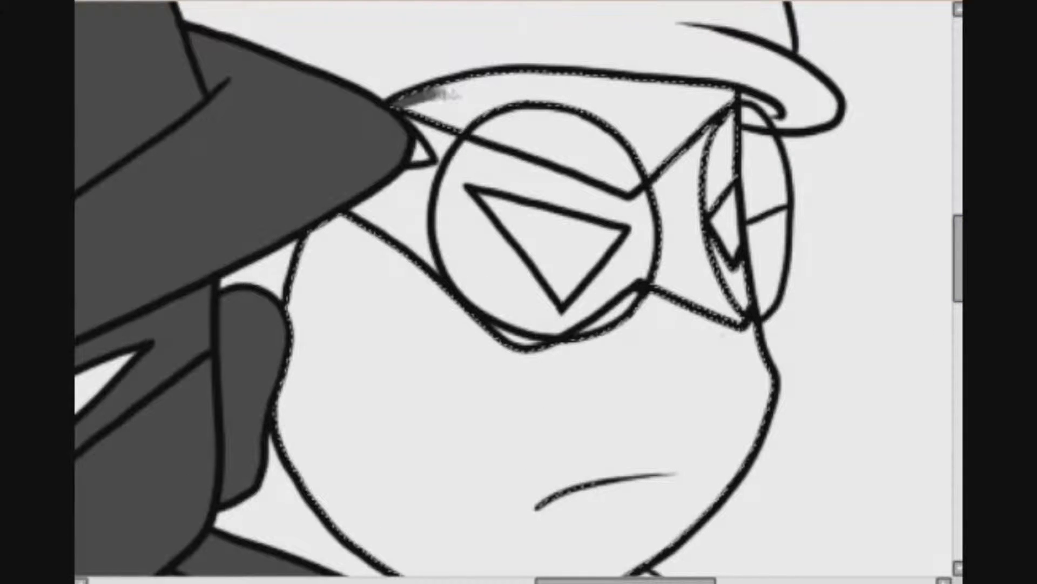
left_click_drag(594, 86, 627, 122)
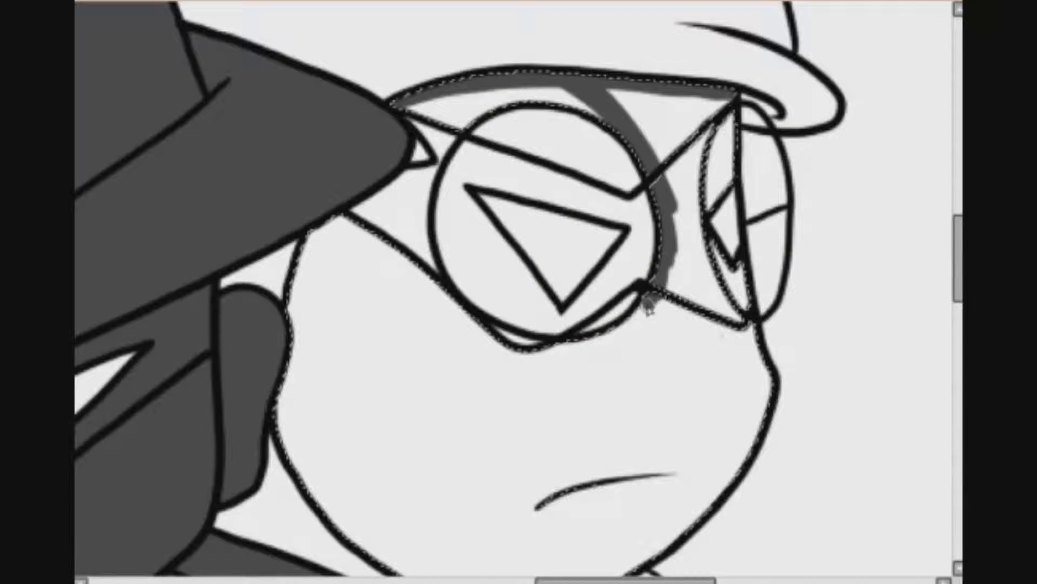
- Paint the right figure's shadow edge from the mask over the cheek to the mouth and down to the chin
left_click_drag(649, 305, 720, 362)
left_click_drag(672, 473, 621, 519)
scroll(625, 522, "down", 3)
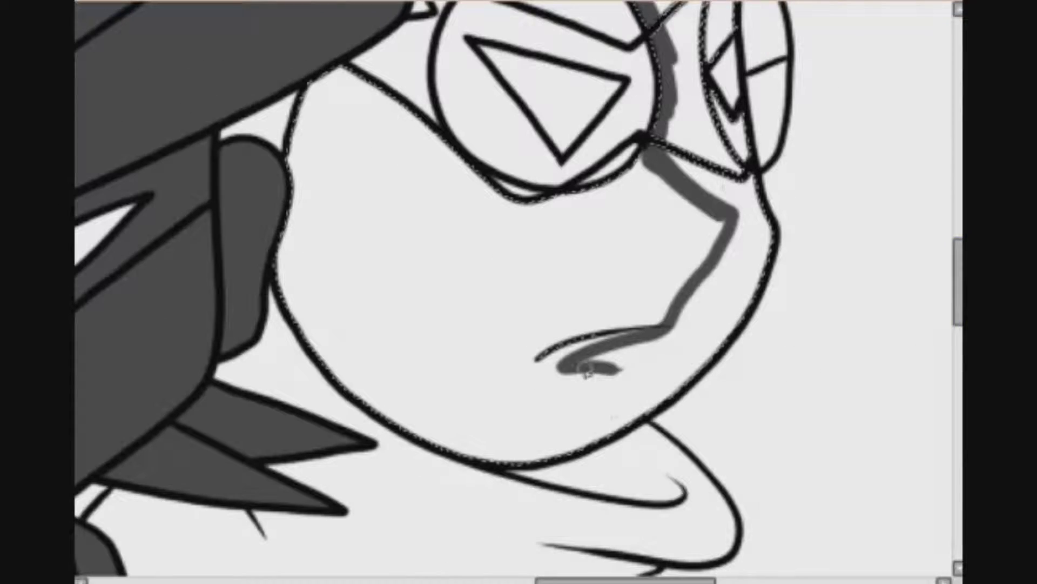
left_click_drag(603, 373, 607, 437)
left_click_drag(584, 376, 599, 444)
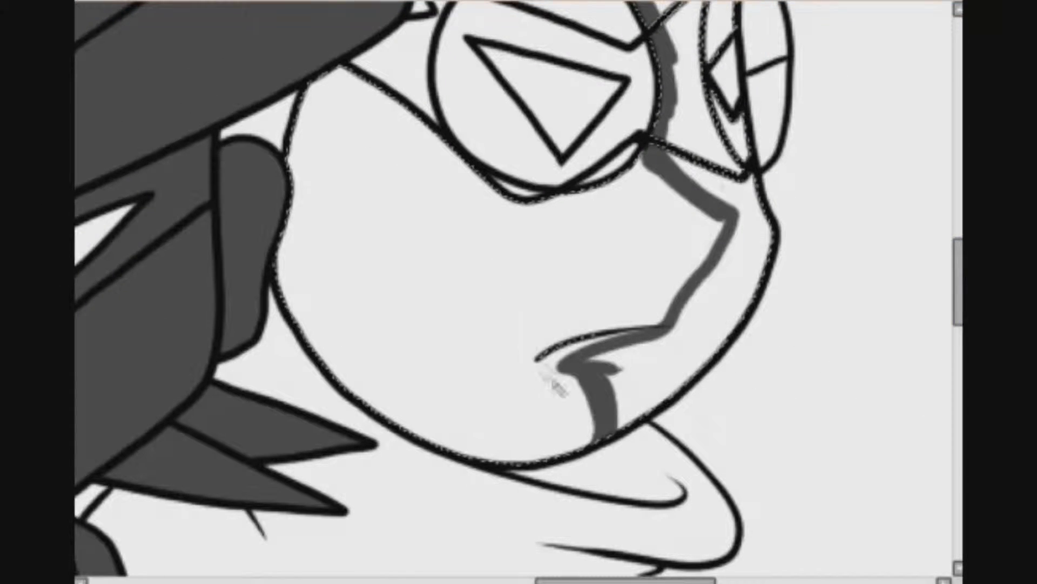
- Reshape the shadow edge around the right figure's mouth and thin it down to the chin
scroll(548, 367, "left", 3)
left_click_drag(679, 370, 672, 394)
mouse_move(707, 341)
left_mouse_down()
mouse_move(685, 361)
mouse_move(686, 432)
left_mouse_up()
left_click_drag(667, 373, 664, 427)
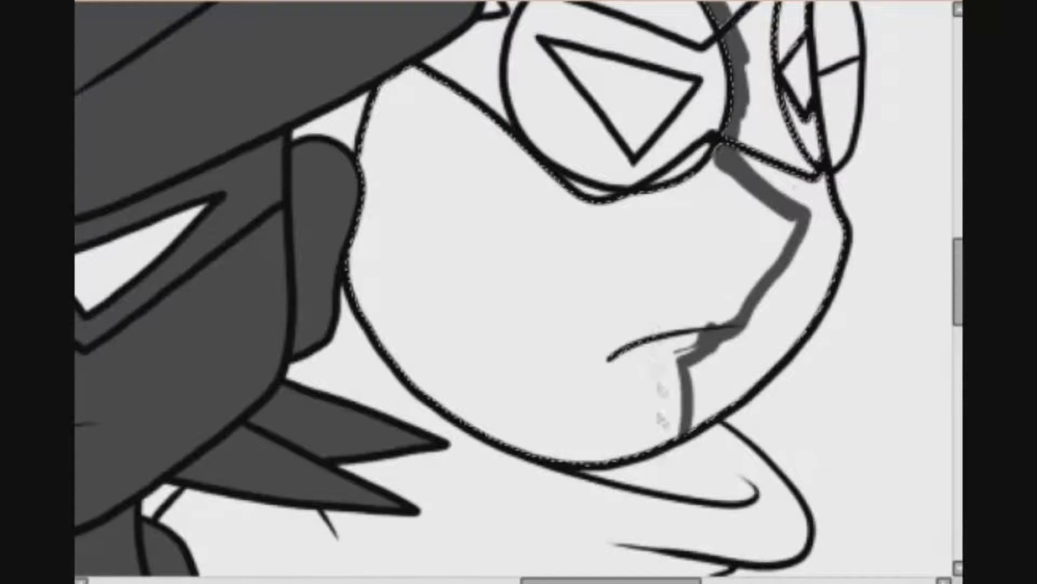
- Fill the far side of the right figure's face, mask and narrow lens with dark grey, leaving the eye light
left_click_drag(958, 297, 958, 276)
left_click(757, 113)
left_click(821, 397)
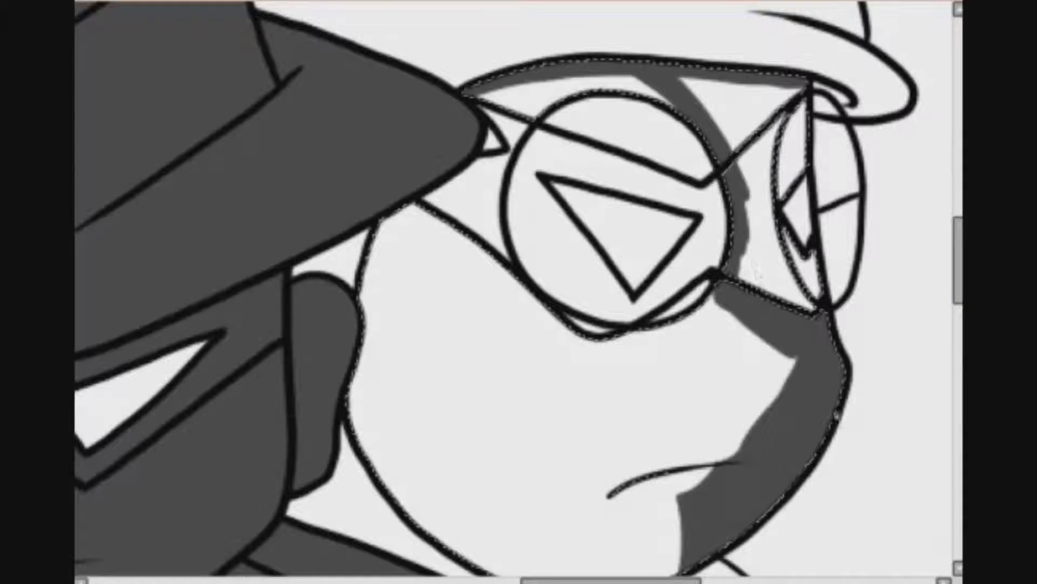
left_click(759, 227)
left_click(794, 141)
left_click(804, 275)
- Smooth the shadow edge on the right figure's cheek and extend the dark grey along the lower jaw
scroll(708, 217, "down", 2)
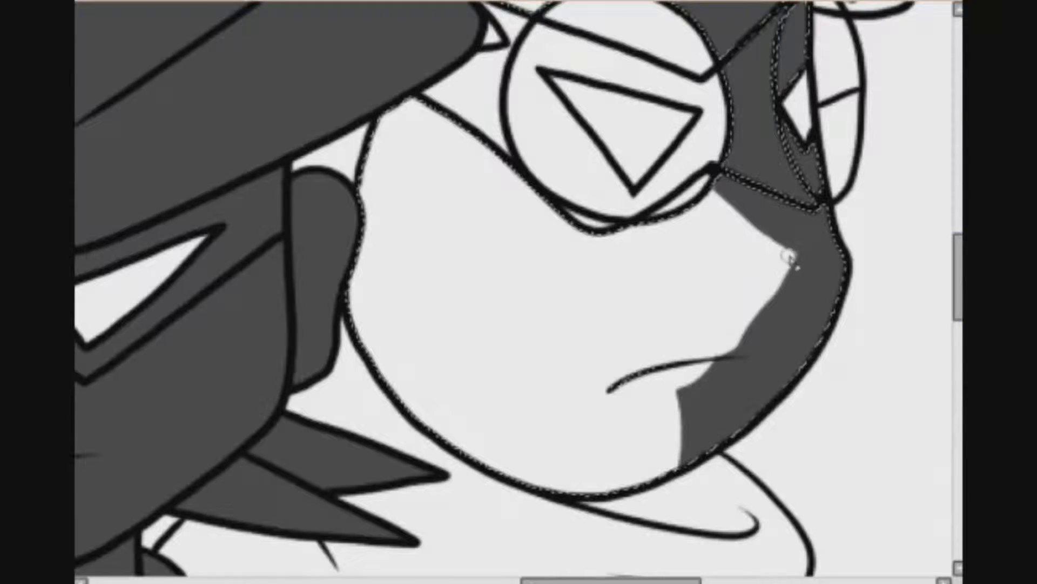
mouse_move(681, 430)
left_mouse_down()
mouse_move(609, 474)
mouse_move(682, 439)
mouse_move(680, 448)
mouse_move(497, 508)
mouse_move(680, 439)
left_mouse_up()
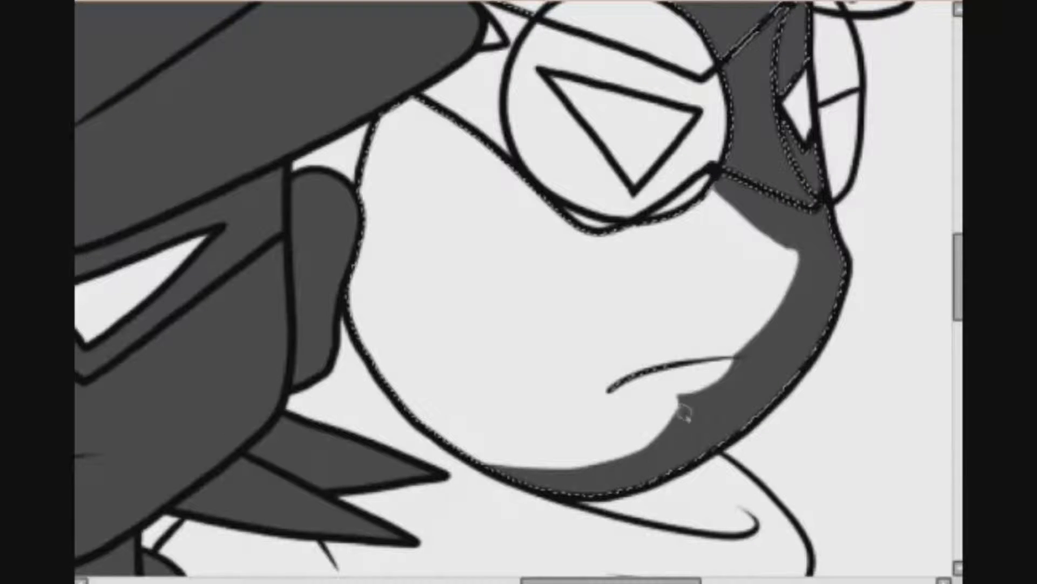
- Select the right figure's hat and fill its far side and brim with dark grey shadow
left_click_drag(958, 294, 958, 281)
mouse_move(710, 277)
left_mouse_down()
mouse_move(807, 342)
mouse_move(711, 282)
left_mouse_up()
mouse_move(959, 269)
left_mouse_down()
mouse_move(959, 283)
mouse_move(959, 217)
left_mouse_up()
left_click(780, 295)
left_click(823, 354)
key("n")
mouse_move(426, 62)
left_mouse_down()
mouse_move(676, 277)
mouse_move(590, 324)
mouse_move(686, 294)
mouse_move(552, 71)
mouse_move(818, 202)
mouse_move(697, 130)
left_mouse_up()
- Erase a light strip above the right figure's hat brim and round the shadow edge on the crown
key("e")
mouse_move(565, 341)
left_mouse_down()
mouse_move(695, 353)
mouse_move(629, 354)
left_mouse_up()
mouse_move(703, 354)
left_mouse_down()
mouse_move(551, 319)
mouse_move(593, 290)
left_mouse_up()
left_click_drag(560, 319, 703, 360)
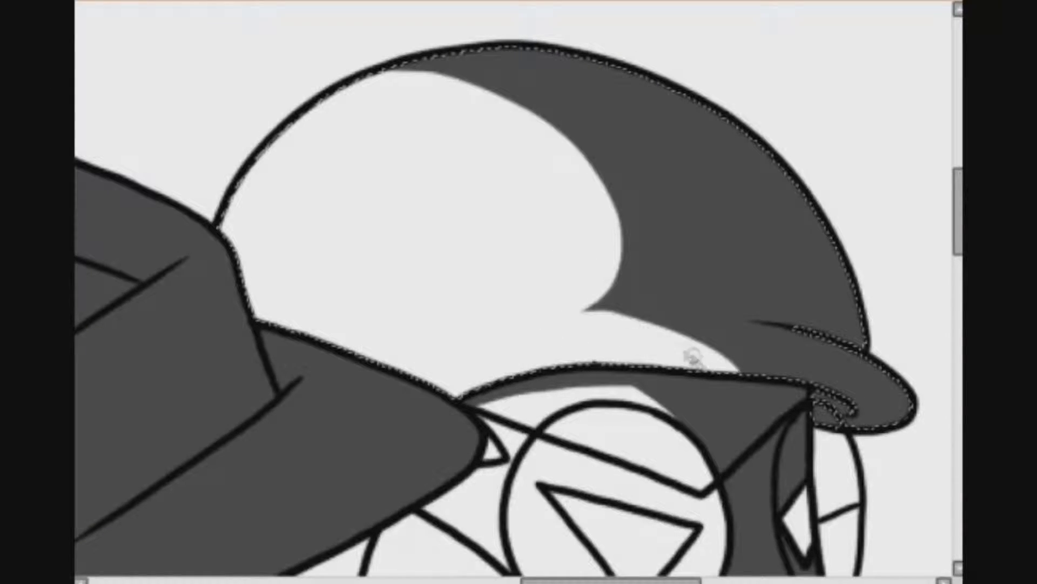
mouse_move(575, 301)
left_mouse_down()
mouse_move(612, 197)
mouse_move(584, 172)
left_mouse_up()
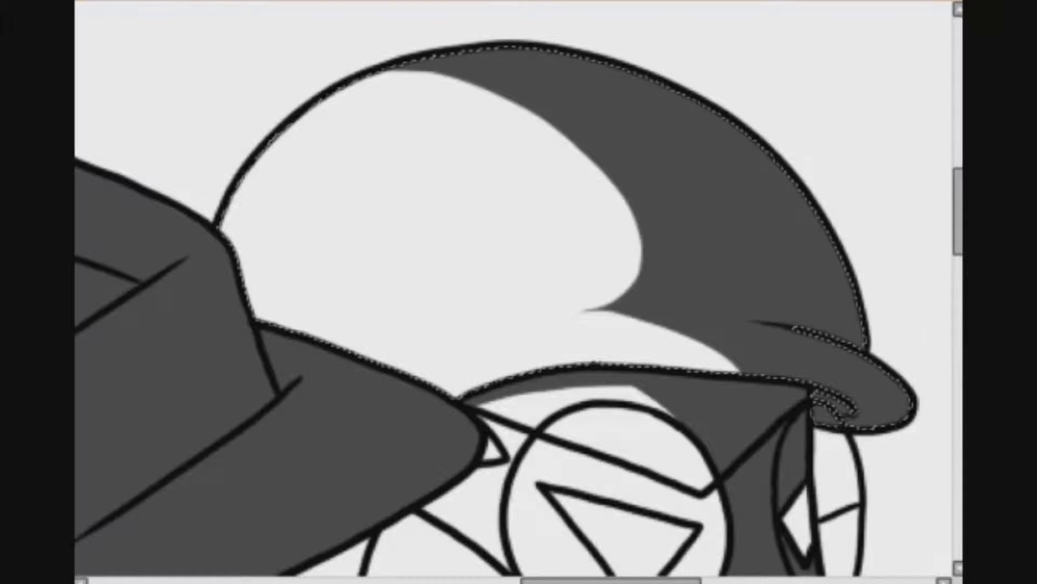
- Select the right figure's collar and body, paint a shadow edge down from the chin, and fill the far side dark grey
scroll(900, 326, "down", 6)
left_click_drag(958, 307, 944, 349)
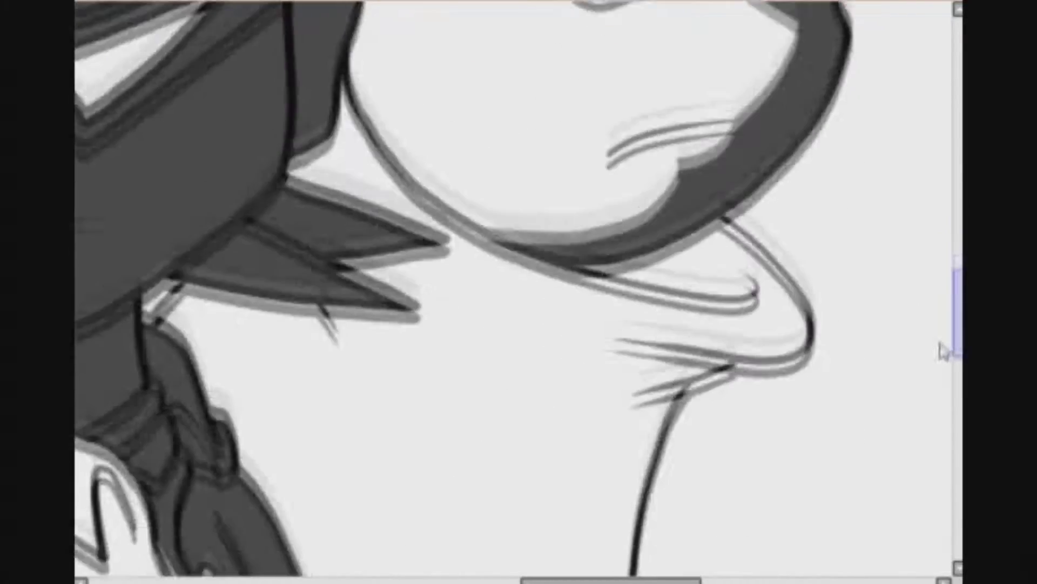
left_click(738, 304)
key("n")
left_click_drag(554, 237, 578, 412)
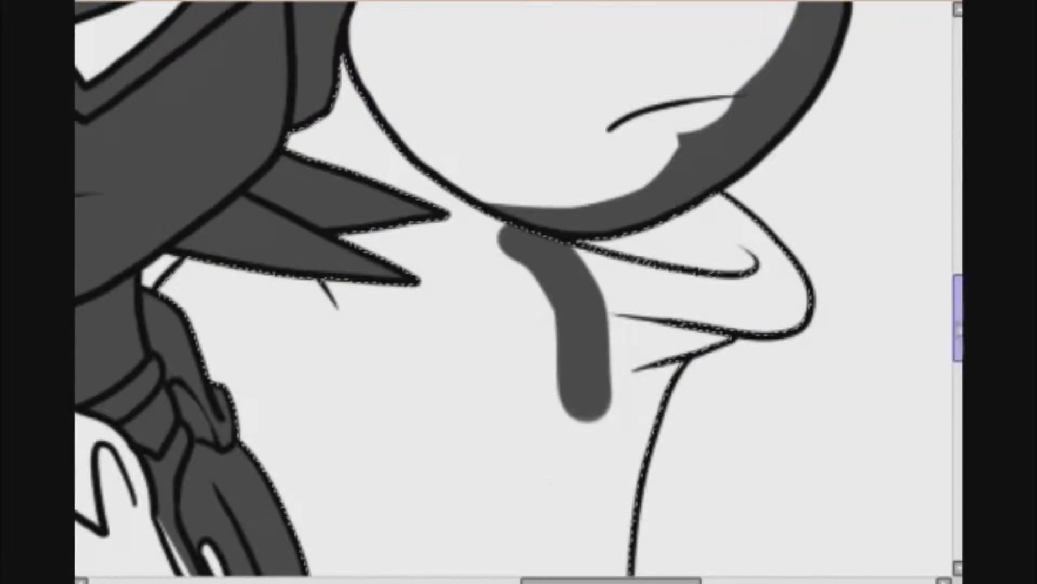
scroll(533, 266, "down", 3)
mouse_move(533, 267)
left_mouse_down()
mouse_move(480, 413)
mouse_move(521, 475)
left_mouse_up()
scroll(714, 299, "up", 3)
left_click(715, 299)
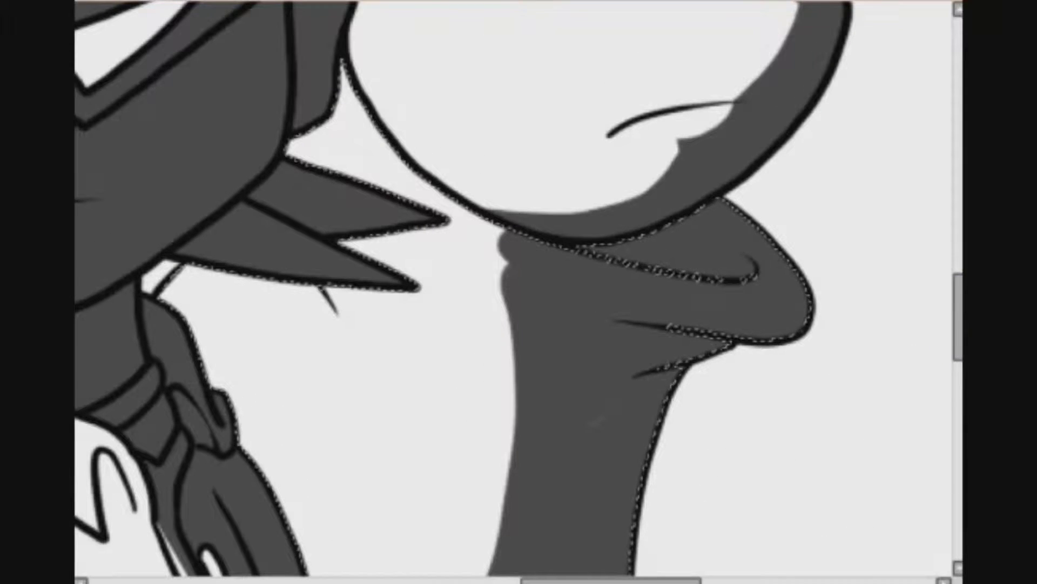
- Erase the shadow under the right figure's chin and reshape the body shadow into an inward curve that flares towards the base line
mouse_move(958, 306)
left_mouse_down()
mouse_move(958, 346)
mouse_move(958, 300)
left_mouse_up()
left_click_drag(496, 310, 489, 371)
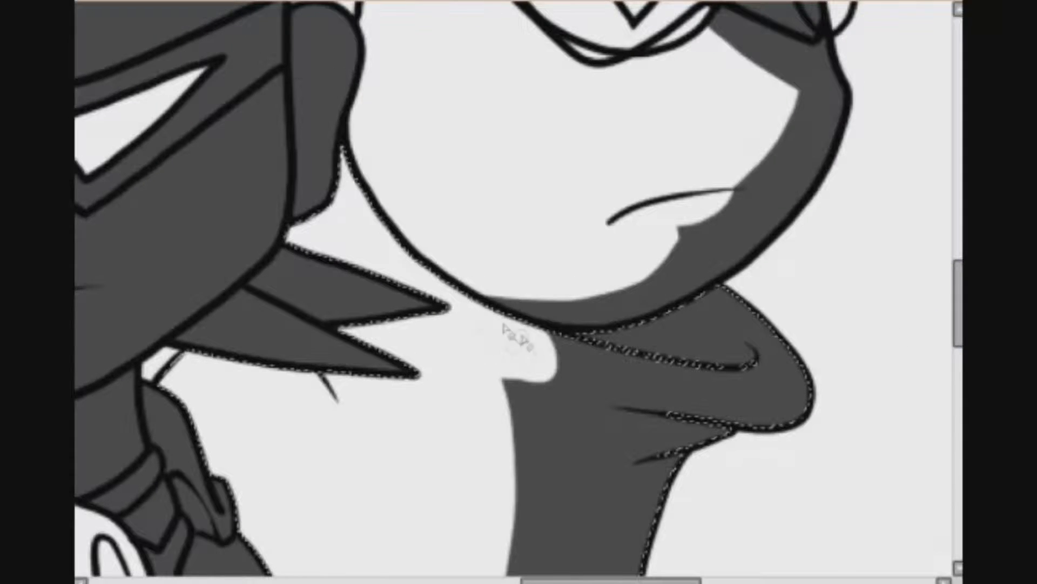
scroll(508, 351, "down", 3)
mouse_move(519, 292)
left_mouse_down()
mouse_move(530, 270)
mouse_move(486, 429)
mouse_move(505, 273)
left_mouse_up()
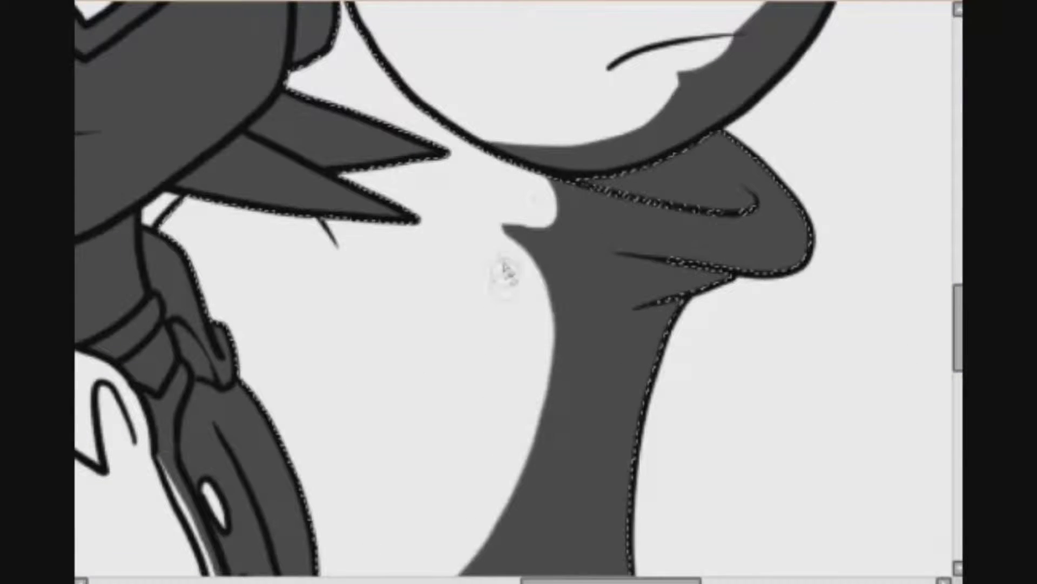
scroll(497, 292, "down", 3)
left_click_drag(320, 499, 434, 380)
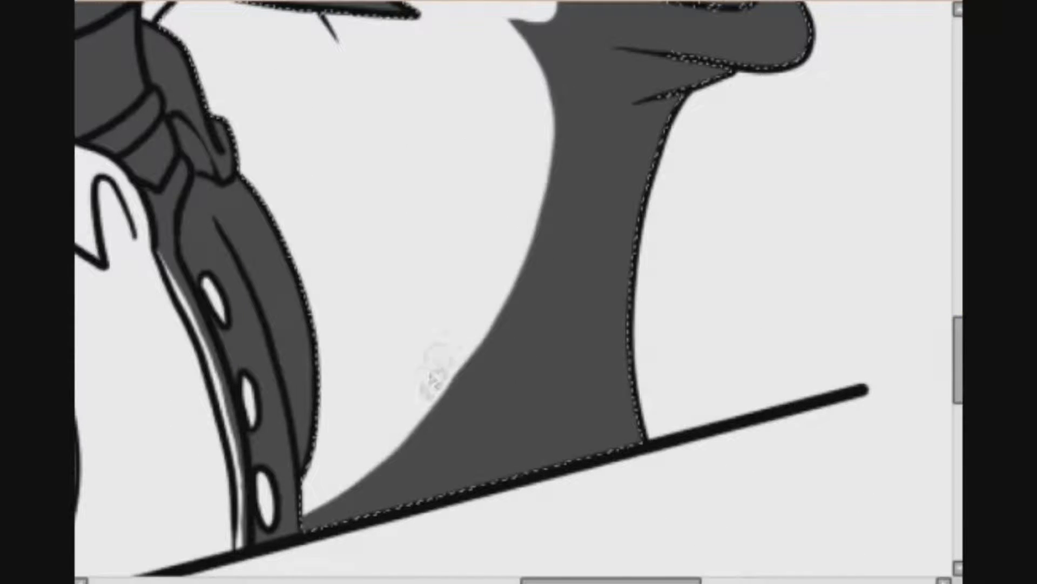
- Fill the mask area inside the right figure's near round lens with dark grey, leaving the triangular eye light
scroll(419, 323, "up", 3)
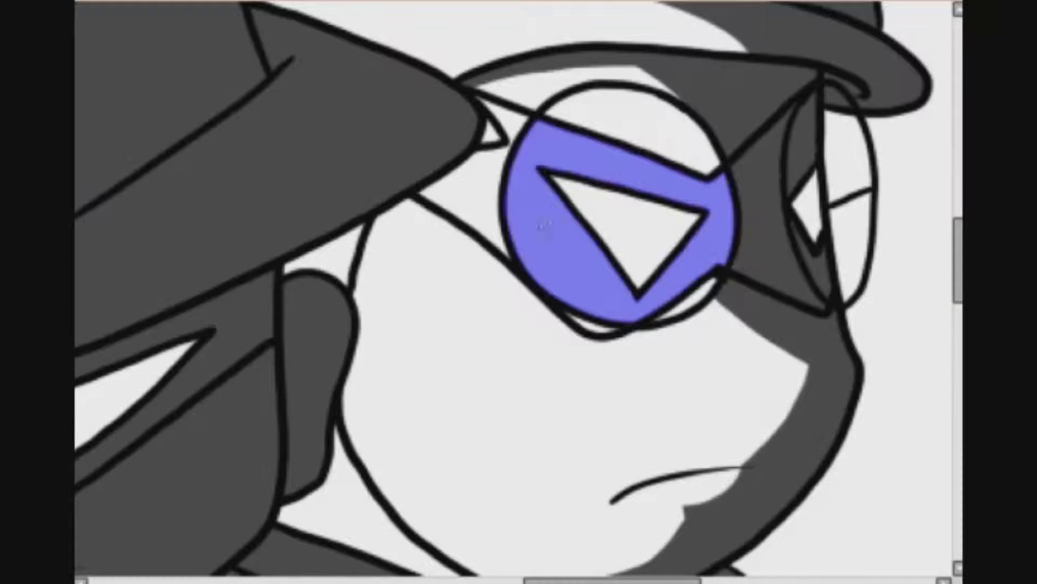
left_click(501, 187)
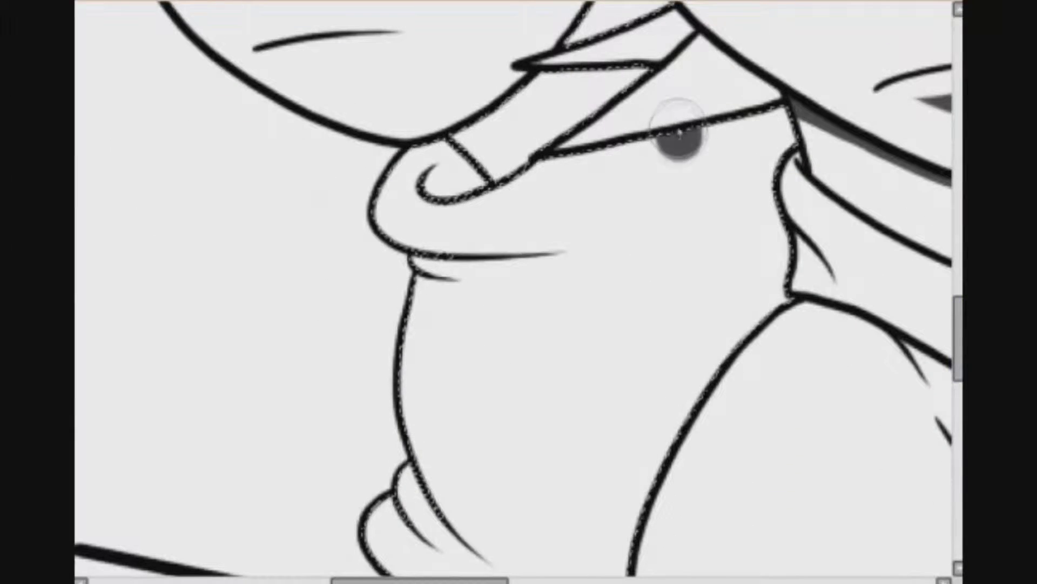
- Shade the left figure's body dark grey beside the middle figure's shoulder, and darken the inside of the collar
mouse_move(680, 132)
left_mouse_down()
mouse_move(634, 303)
mouse_move(637, 516)
left_mouse_up()
left_click_drag(958, 341, 957, 379)
mouse_move(623, 308)
left_mouse_down()
mouse_move(620, 142)
mouse_move(632, 106)
left_mouse_up()
mouse_move(958, 391)
left_mouse_down()
mouse_move(957, 316)
mouse_move(957, 353)
left_mouse_up()
mouse_move(665, 432)
left_mouse_down()
mouse_move(723, 190)
mouse_move(696, 351)
left_mouse_up()
left_click_drag(958, 339, 957, 306)
mouse_move(443, 323)
left_mouse_down()
mouse_move(593, 149)
mouse_move(584, 226)
mouse_move(680, 304)
mouse_move(511, 287)
mouse_move(621, 280)
mouse_move(562, 256)
left_mouse_up()
left_click_drag(958, 329, 961, 346)
left_click_drag(453, 282, 460, 258)
- Select the strip below the left figure's hem and shade its upper edge and inner corner dark grey
left_click_drag(958, 319, 957, 364)
key("ctrl+d")
left_click(590, 437)
left_click_drag(458, 410, 603, 404)
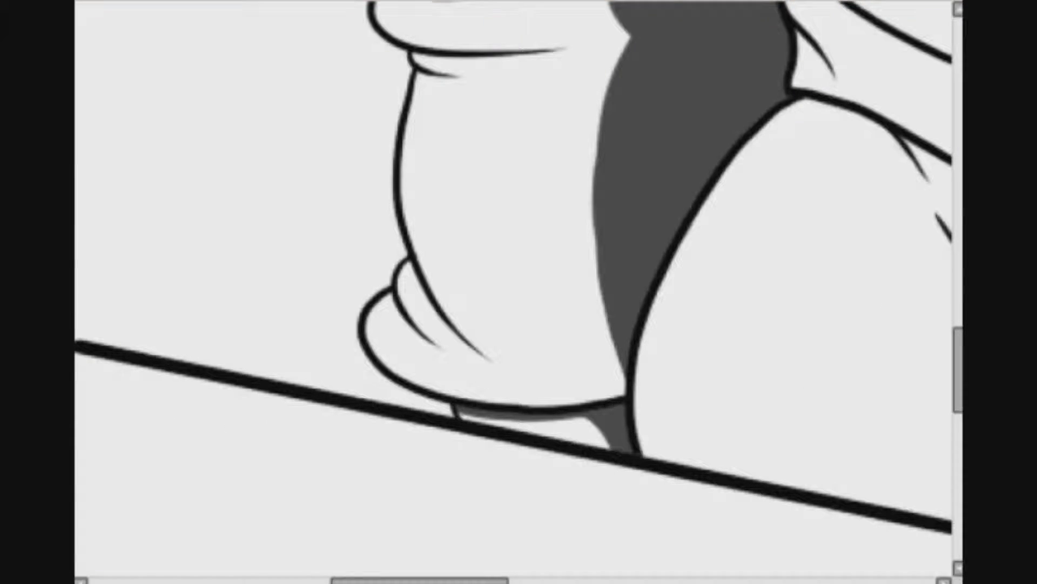
- Select both parts of the left figure's mask and fill them with dark grey, leaving the eyes light
scroll(616, 369, "up", 10)
left_click(586, 416)
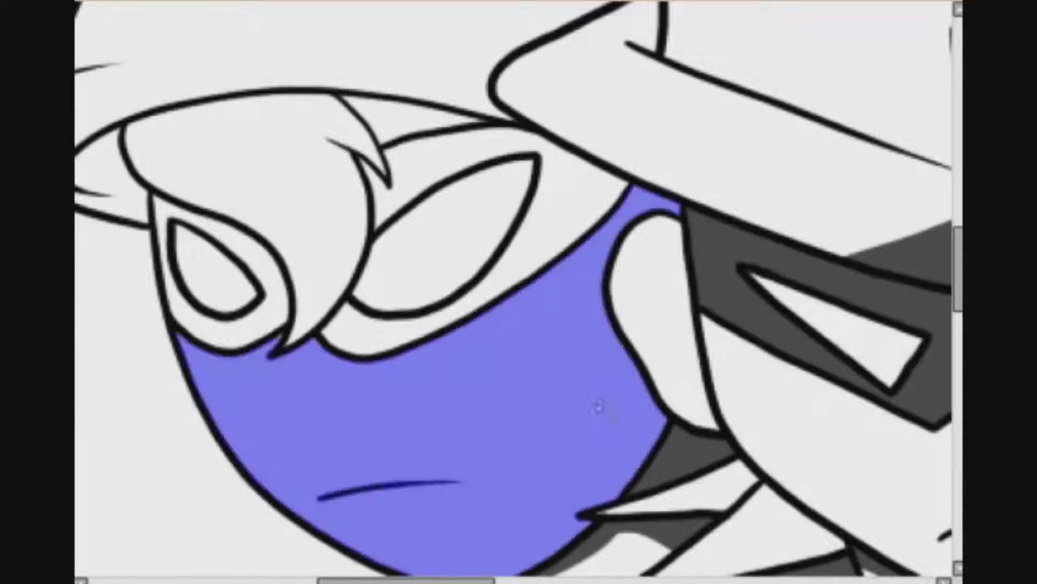
left_click(579, 213)
left_click(279, 303)
key("ctrl+d")
left_click(573, 222)
left_click(243, 246)
key("g")
left_click(548, 250)
left_click(273, 275)
key("ctrl+d")
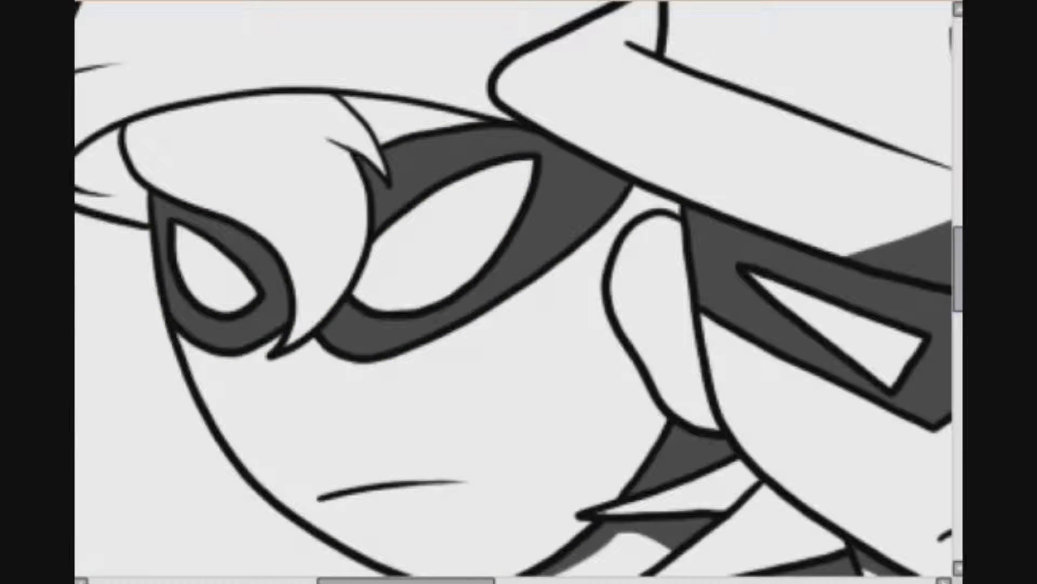
- Select the left figure's face and paint the side facing the middle figure dark grey, curving the edge around the mouth to the chin
left_click(518, 439)
key("b")
mouse_move(490, 312)
left_mouse_down()
mouse_move(452, 498)
mouse_move(403, 502)
left_mouse_up()
scroll(505, 341, "down", 3)
left_click_drag(403, 381, 430, 484)
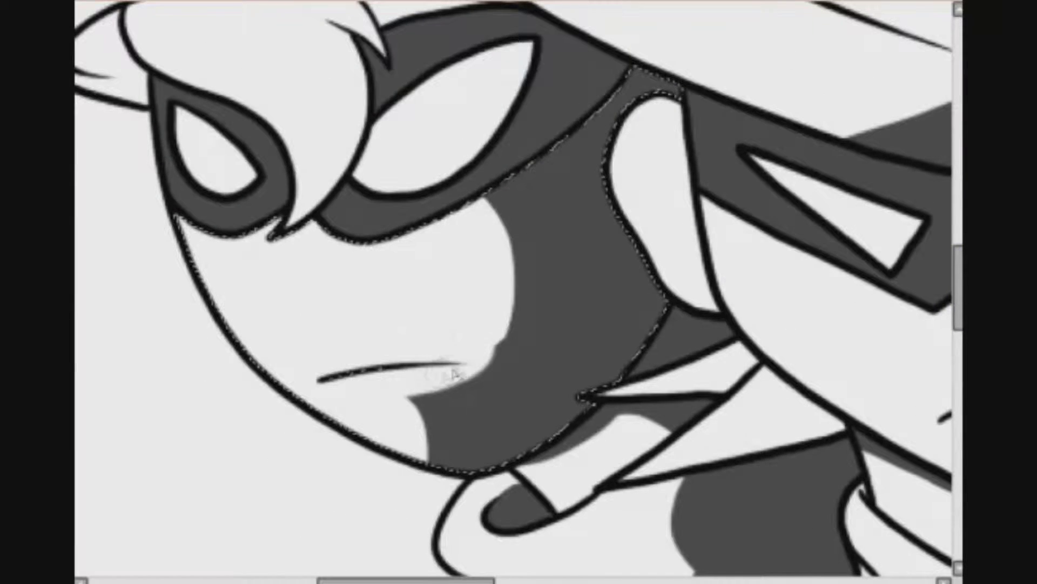
left_click_drag(427, 404, 409, 404)
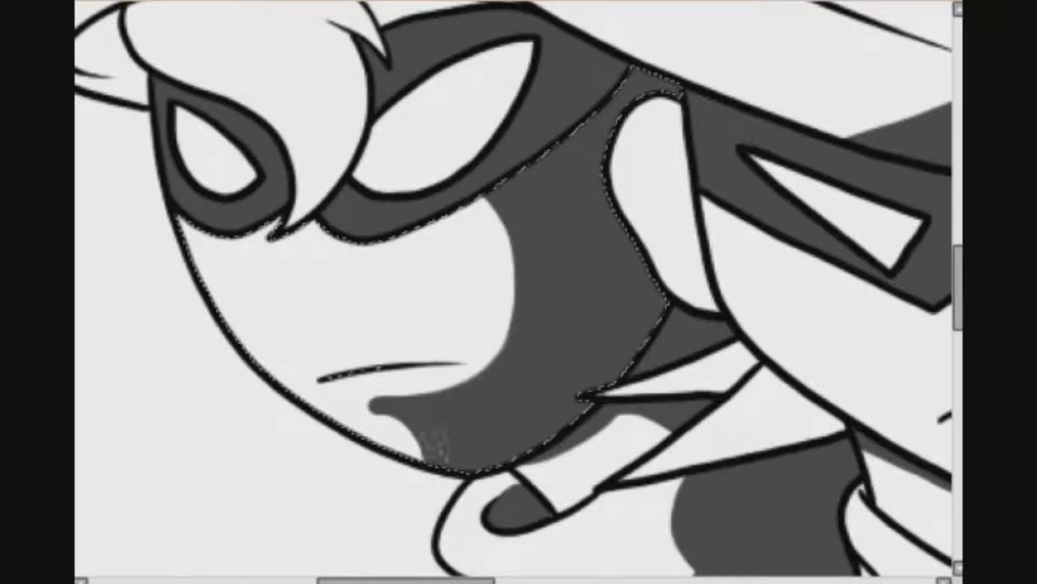
scroll(514, 292, "up", 3)
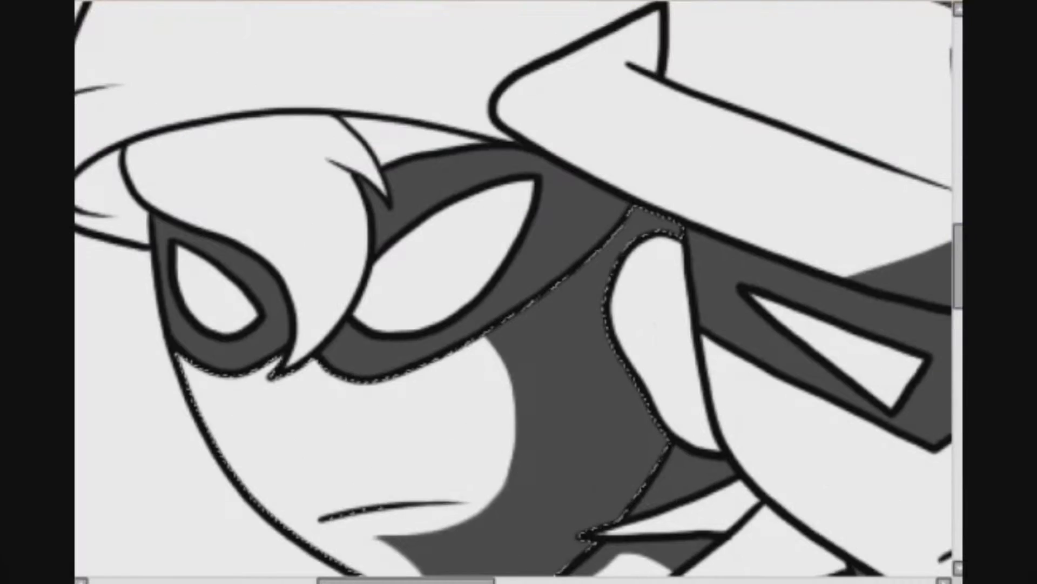
key("ctrl+d")
- Select the gap between the left figure's hat brim and mask and paint it dark grey
left_click(417, 140)
key("n")
left_click_drag(479, 144, 328, 130)
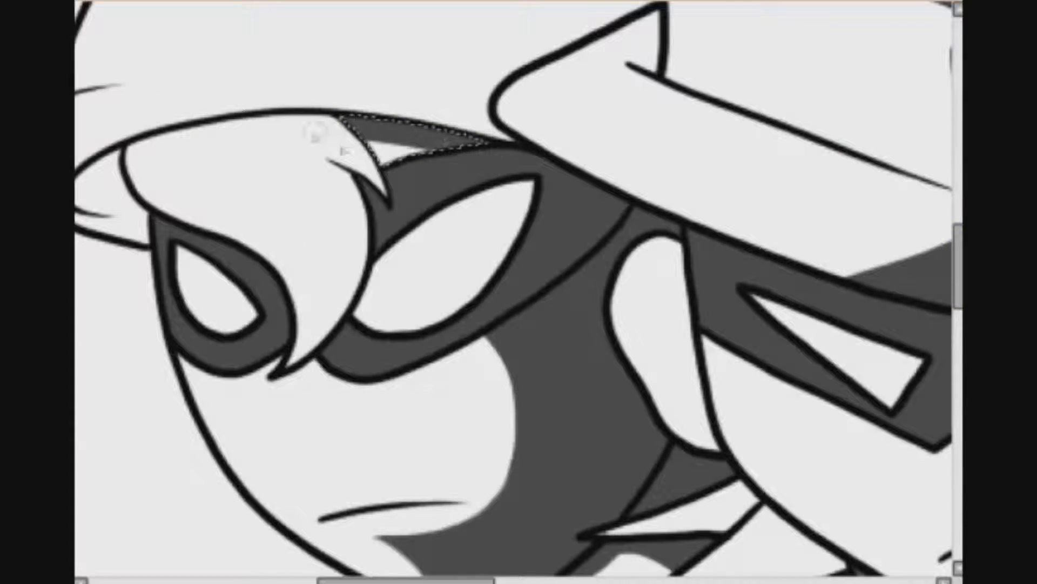
scroll(225, 254, "down", 4)
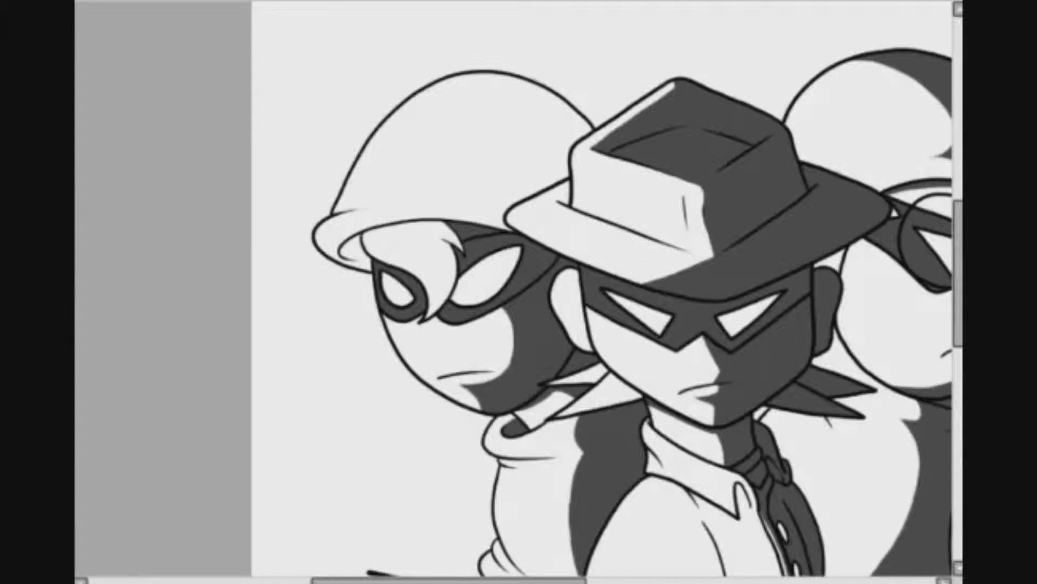
- Select the left figure's hair and paint a dark grey shadow under the brim with fine strands running downward
key("ctrl+plus")
key("ctrl+plus")
key("ctrl+plus")
left_click(145, 144)
left_click_drag(145, 143, 450, 229)
key("n")
mouse_move(523, 132)
left_mouse_down()
mouse_move(489, 140)
mouse_move(649, 190)
mouse_move(422, 148)
left_mouse_up()
left_click_drag(494, 177, 551, 265)
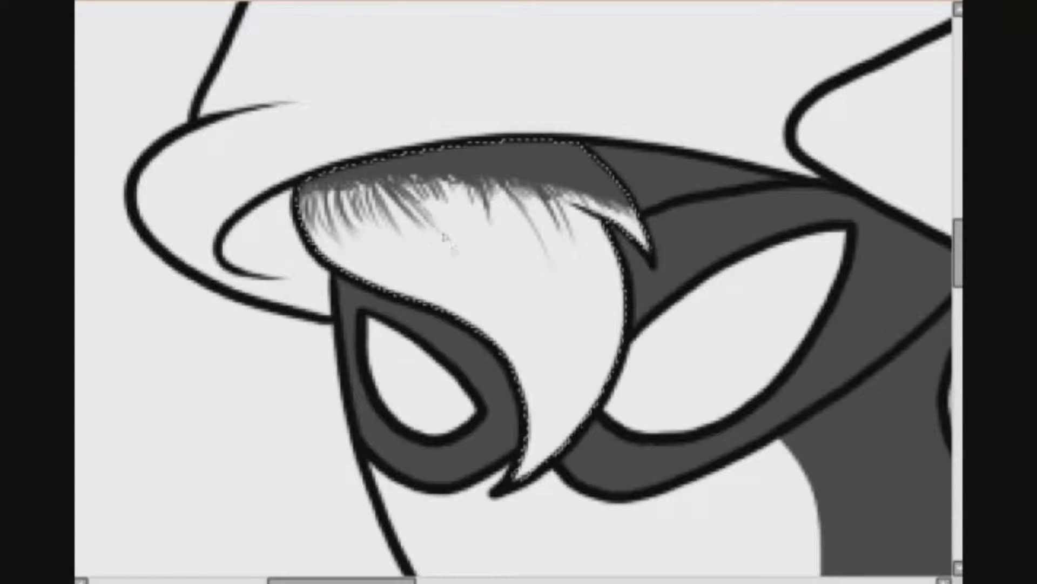
- Add more fine dark strands through the middle of the left figure's hair
left_click_drag(502, 184, 542, 295)
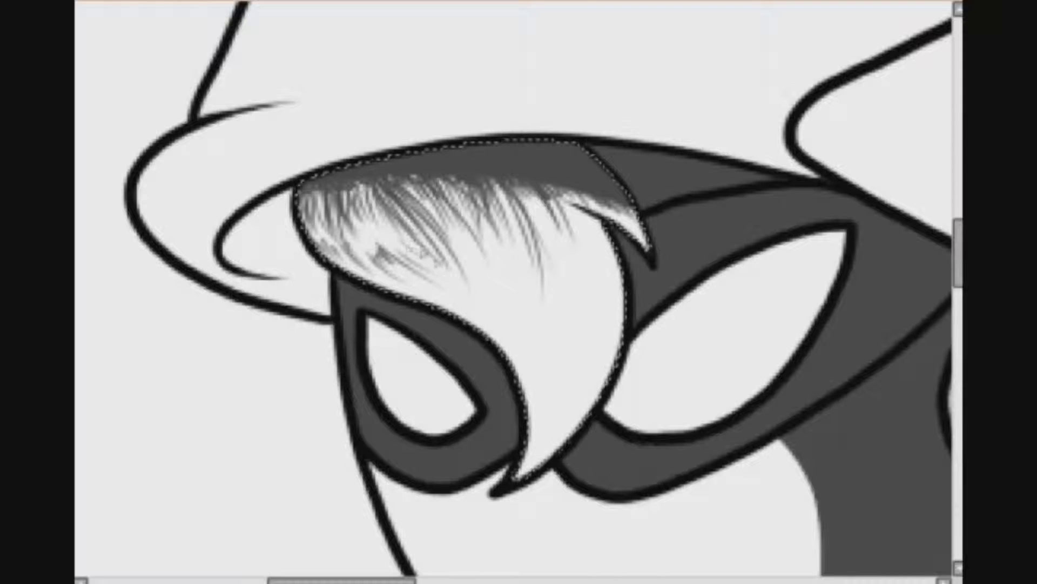
left_click_drag(511, 226, 530, 278)
left_click_drag(525, 200, 551, 266)
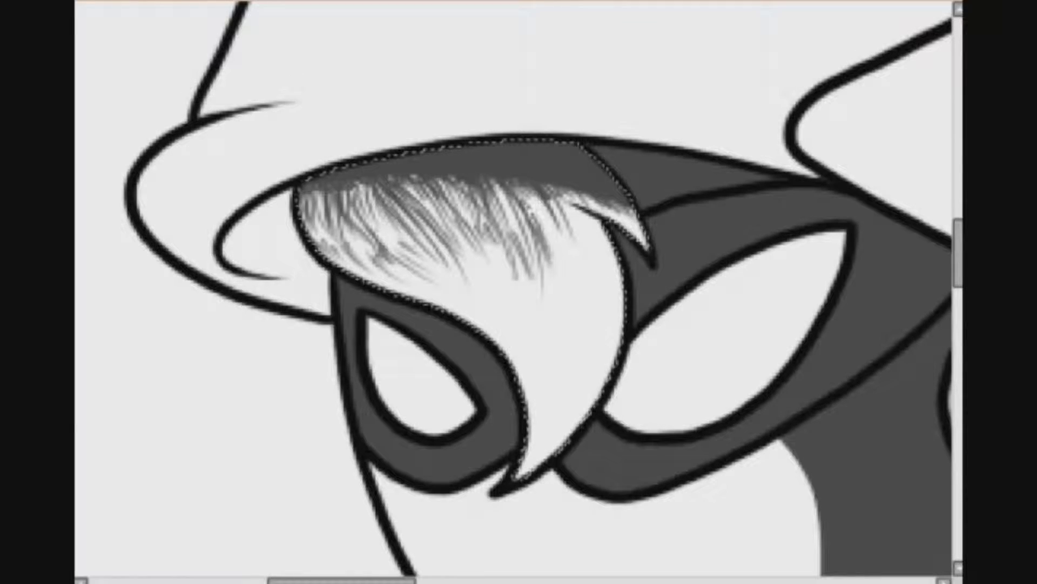
key("ctrl+minus")
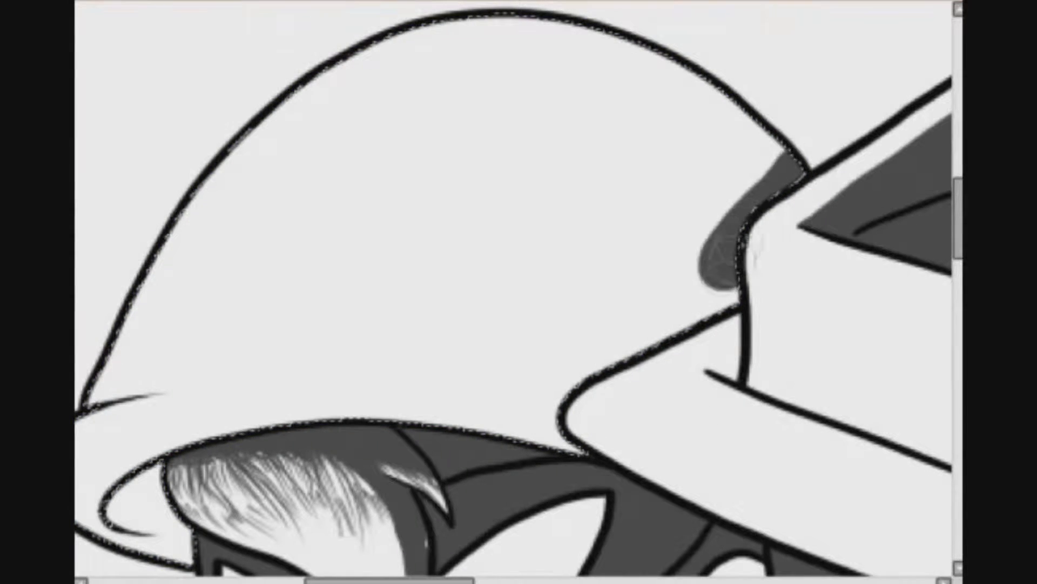
- Outline a curved shadow on the left figure's hat, fill its far side dark grey, and round the edge above the brim
mouse_move(721, 265)
left_mouse_down()
mouse_move(601, 365)
mouse_move(583, 469)
left_mouse_up()
mouse_move(269, 433)
left_mouse_down()
mouse_move(325, 372)
mouse_move(597, 94)
mouse_move(753, 97)
left_mouse_up()
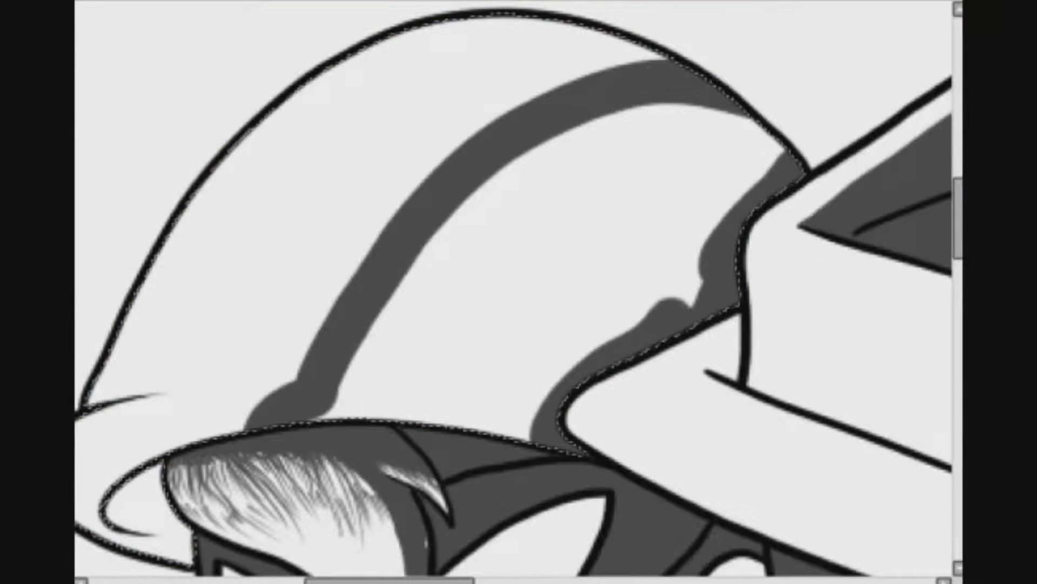
left_click(562, 254)
left_click_drag(328, 409, 239, 427)
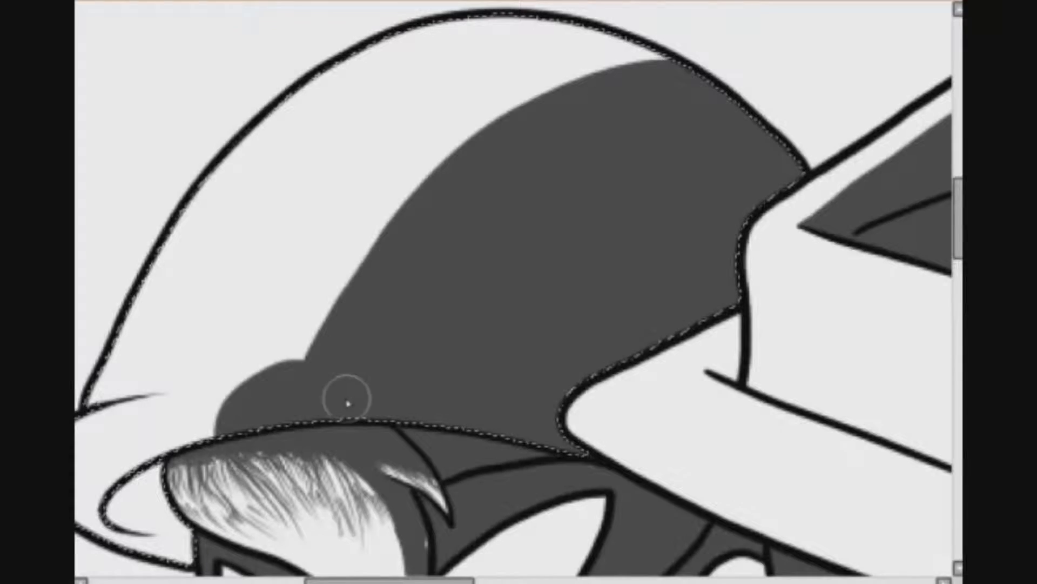
scroll(514, 289, "down", 7)
scroll(513, 289, "up", 5)
key("ctrl+d")
- Select the left figure's hat, hair and face and the middle figure's hat, near ear, face, neck and near hair spikes
left_click_drag(958, 258, 958, 281)
left_click_drag(481, 581, 525, 580)
scroll(200, 335, "up", 4)
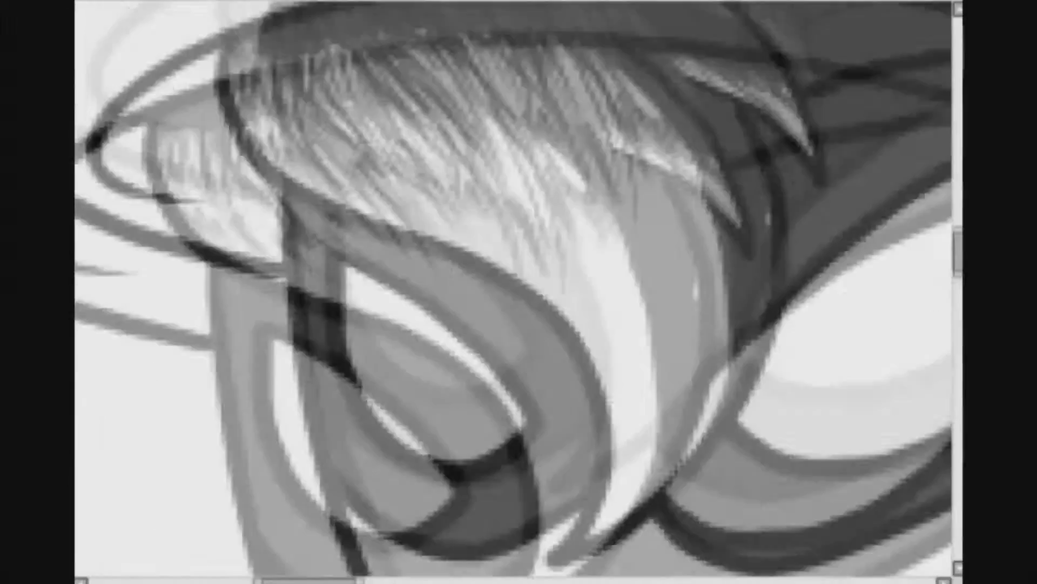
scroll(461, 290, "down", 5)
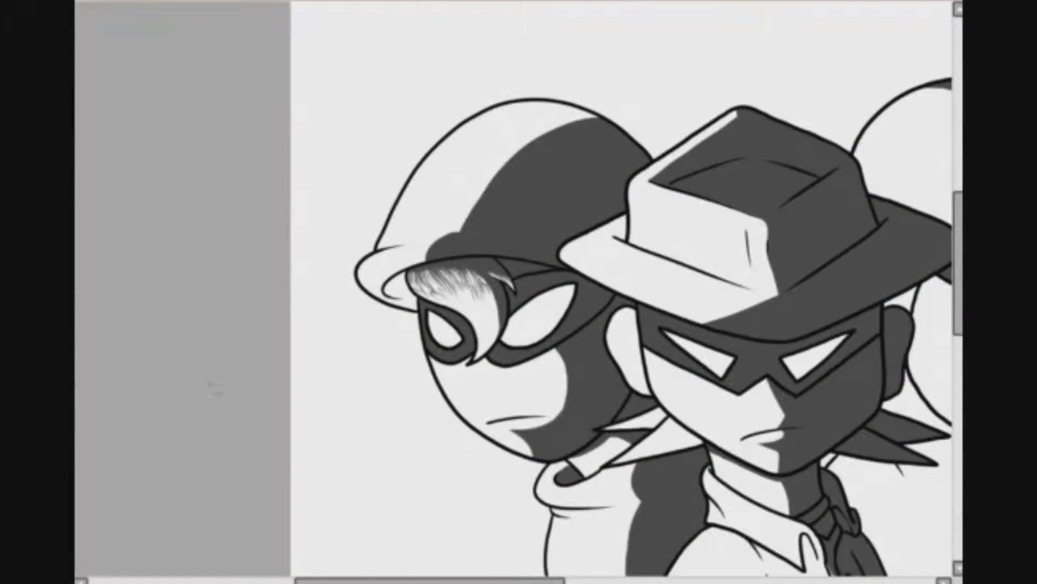
left_click(459, 197)
left_click(628, 280)
left_click(489, 320)
left_click(519, 384)
left_click(708, 405)
left_click(662, 439)
left_click(777, 489)
left_click(652, 420)
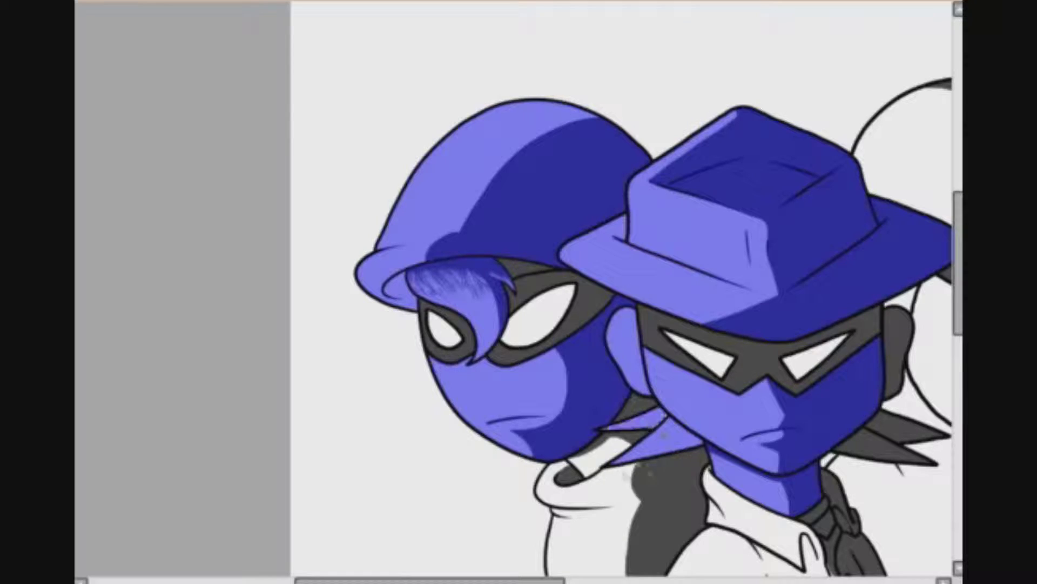
- Add the left figure's body and the middle figure's shirt, collar, front strip and buttons to the selection
scroll(512, 370, "down", 5)
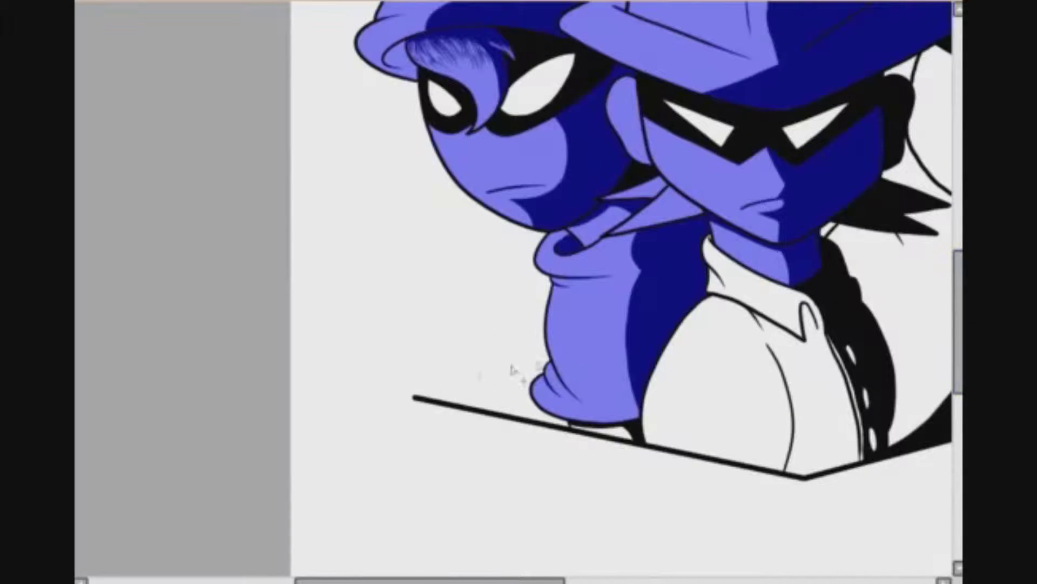
left_click(711, 408)
scroll(711, 411, "up", 2)
left_click(493, 441)
left_click(552, 459)
left_click_drag(496, 580, 594, 580)
left_click(551, 291)
left_click(574, 308)
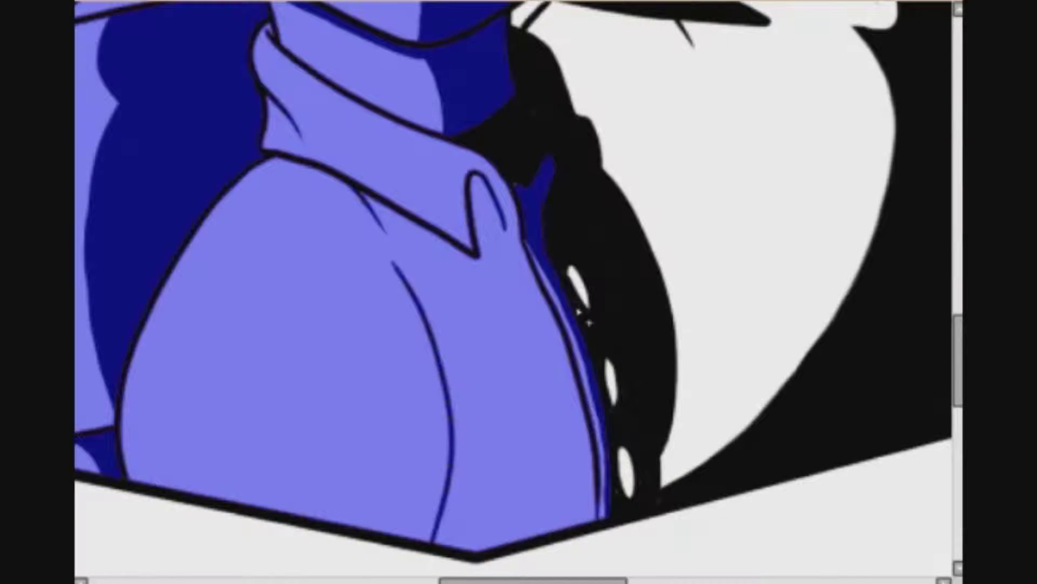
left_click(612, 381)
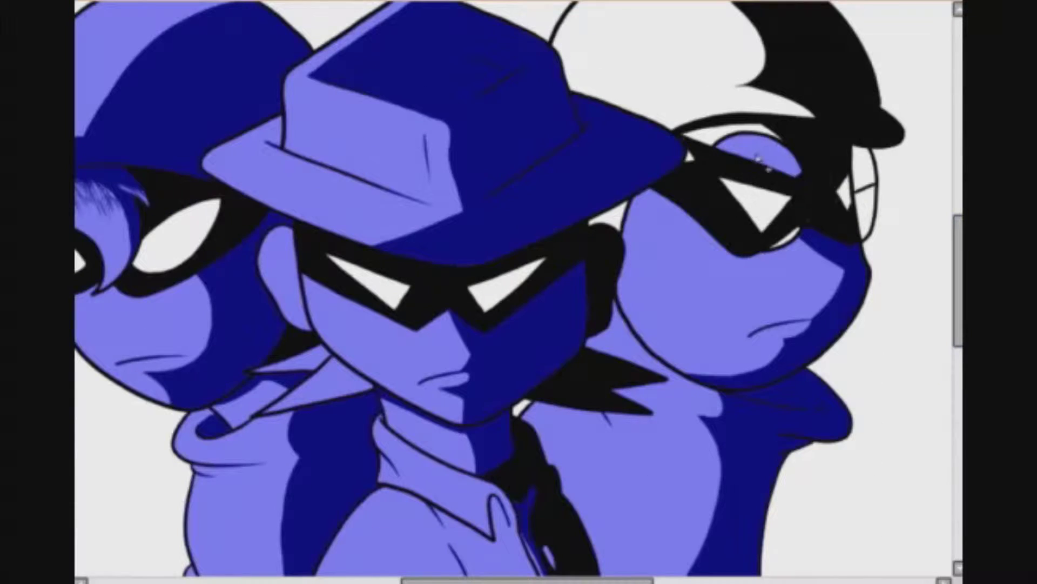
- Add the right figure's far lens, the forehead area above the mask and the hat to the selection
left_click(865, 175)
left_click(863, 208)
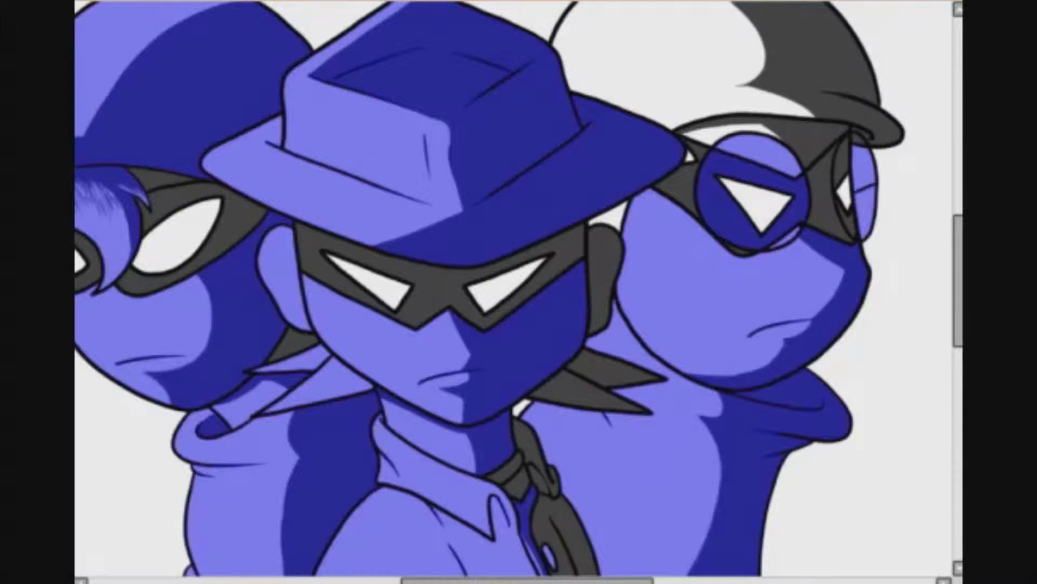
left_click(705, 138)
left_click(677, 89)
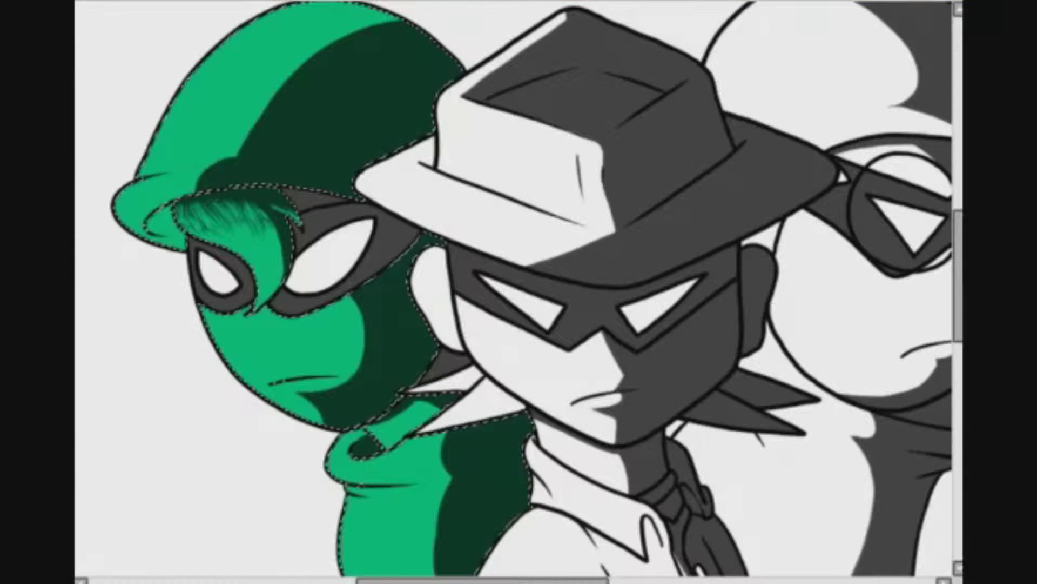
- Recolour the left figure's hat, hair, face and body with a darker teal green
left_click(322, 342)
left_click(387, 507)
left_click_drag(958, 276, 958, 314)
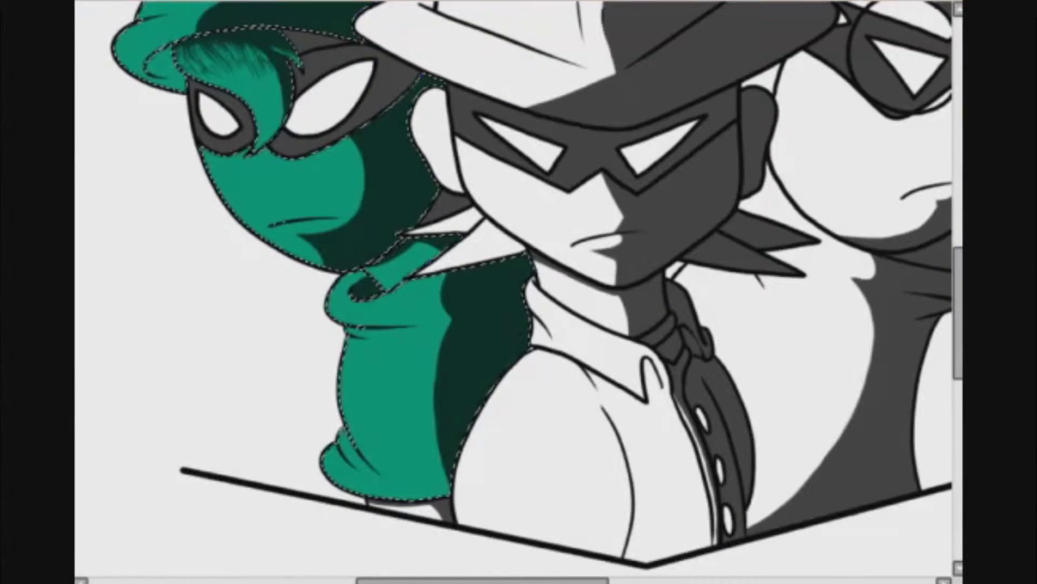
scroll(518, 292, "up", 5)
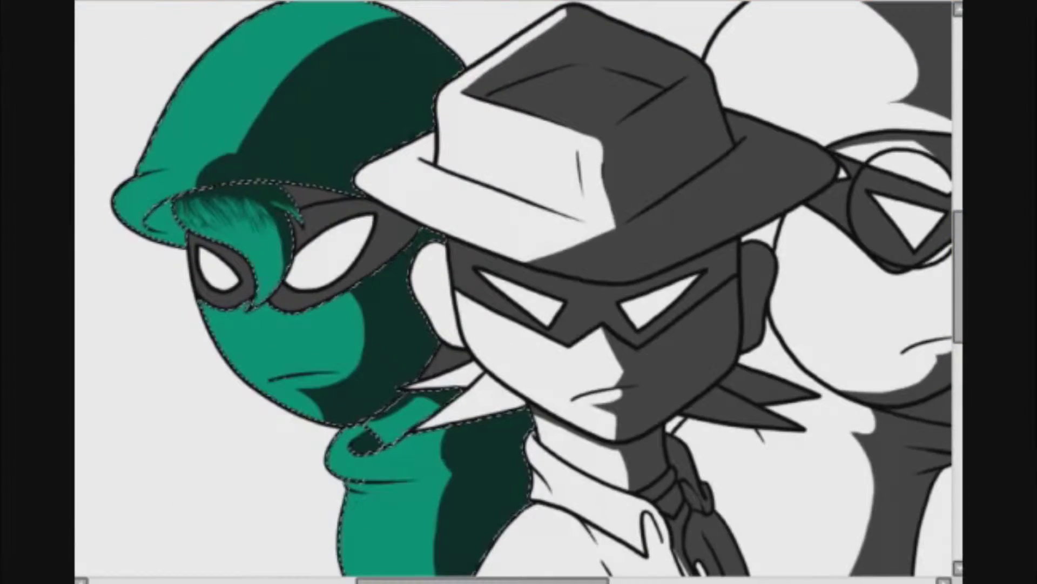
- Try colouring the middle figure's hat, face, ear, hair spikes, neck, shirt and buttons light blue-violet
left_click(102, 318)
left_click_drag(60, 250, 89, 249)
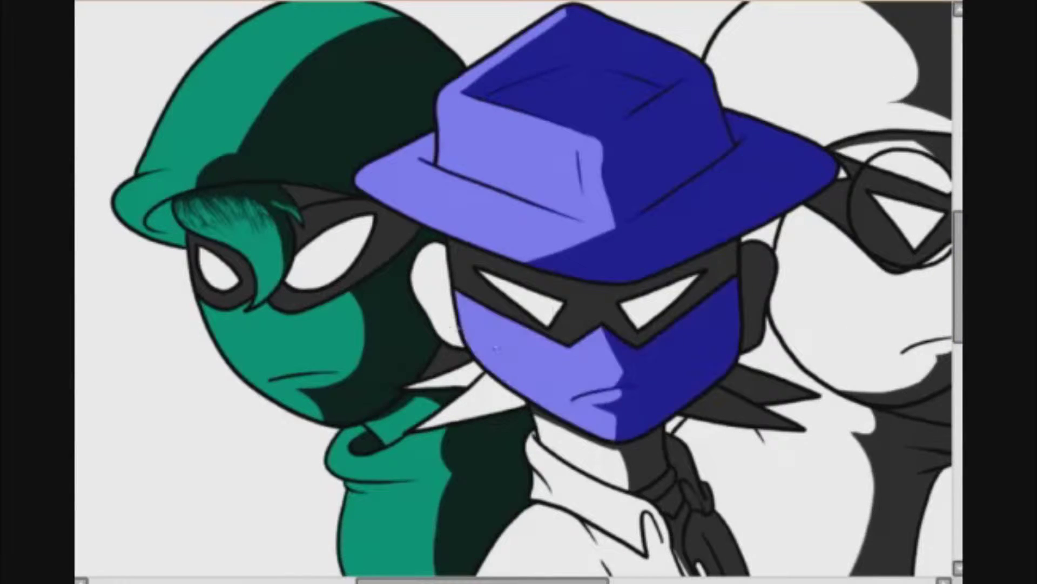
scroll(519, 292, "down", 5)
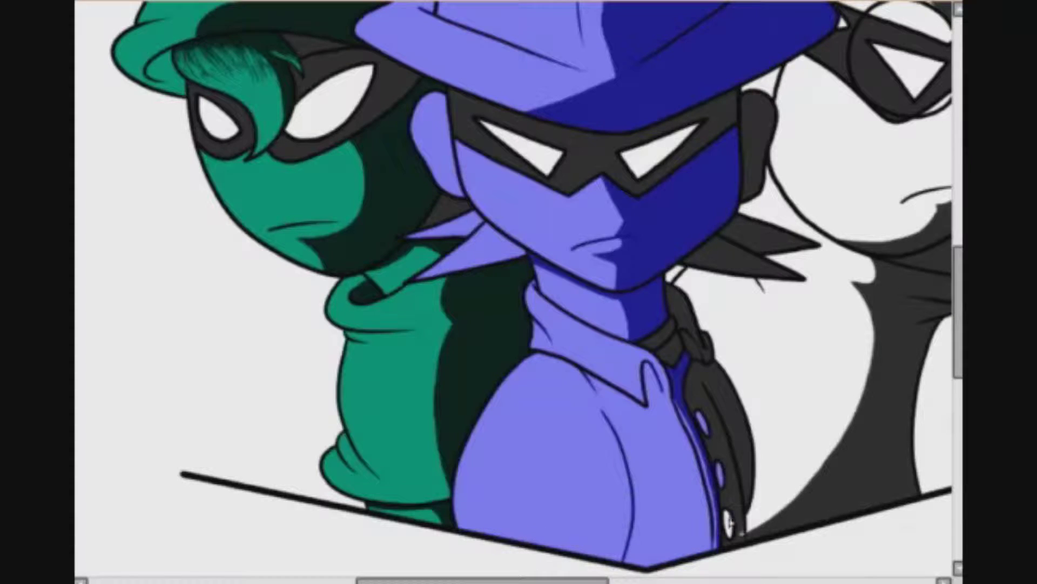
left_click(728, 520)
left_click(610, 258)
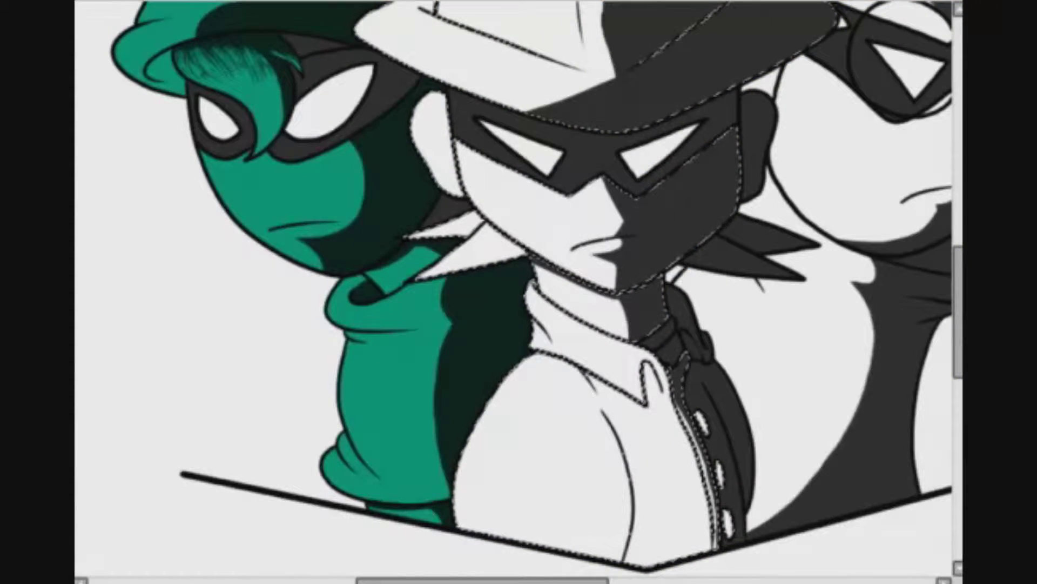
- Fill the middle figure's hat, face, near ear, hair spikes, neck, shirt and buttons with dark purple
scroll(525, 243, "up", 4)
left_click(526, 243)
left_click(540, 373)
left_click(432, 308)
left_click(562, 453)
left_click(562, 551)
scroll(561, 487, "down", 5)
left_click(729, 486)
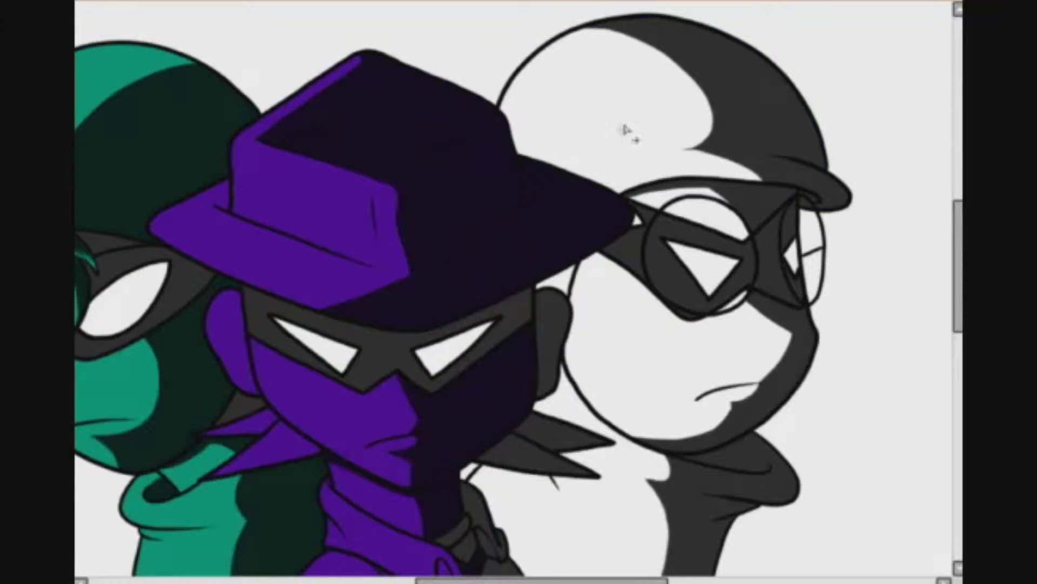
- Fill the right figure's hat, face, far lens area and body with dark red
left_click(624, 128)
left_click(624, 324)
left_click(556, 277)
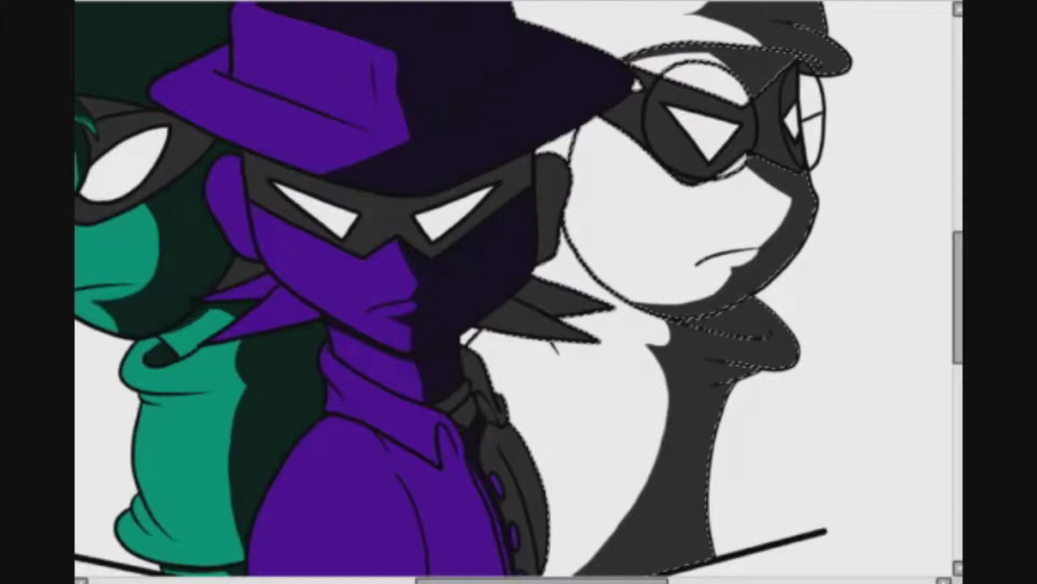
left_click(626, 394)
scroll(625, 379, "up", 4)
left_click(622, 246)
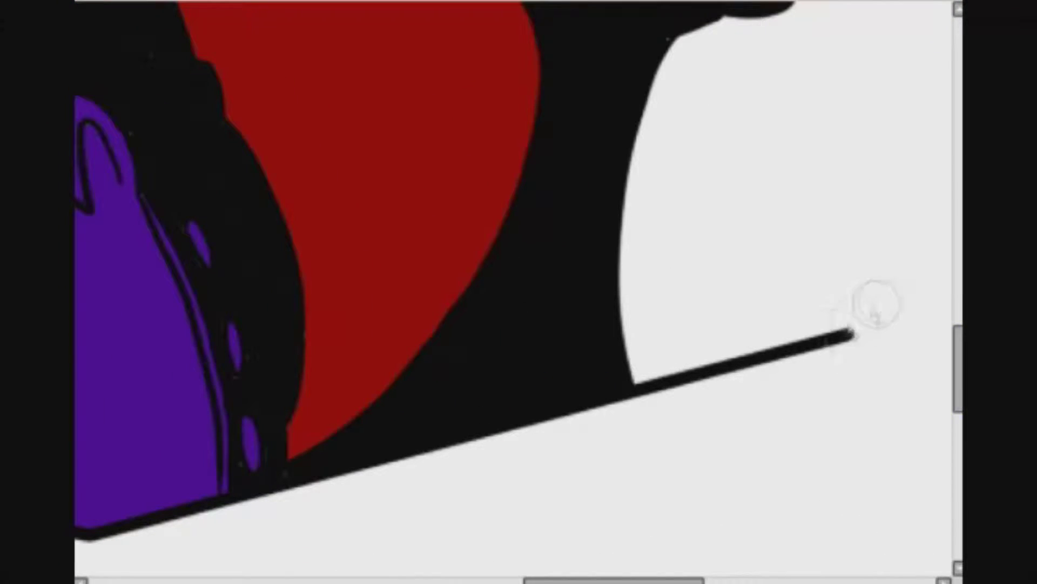
- Erase the ends of the base line that stick out beyond the right and left figures' bodies
left_click_drag(857, 334, 665, 387)
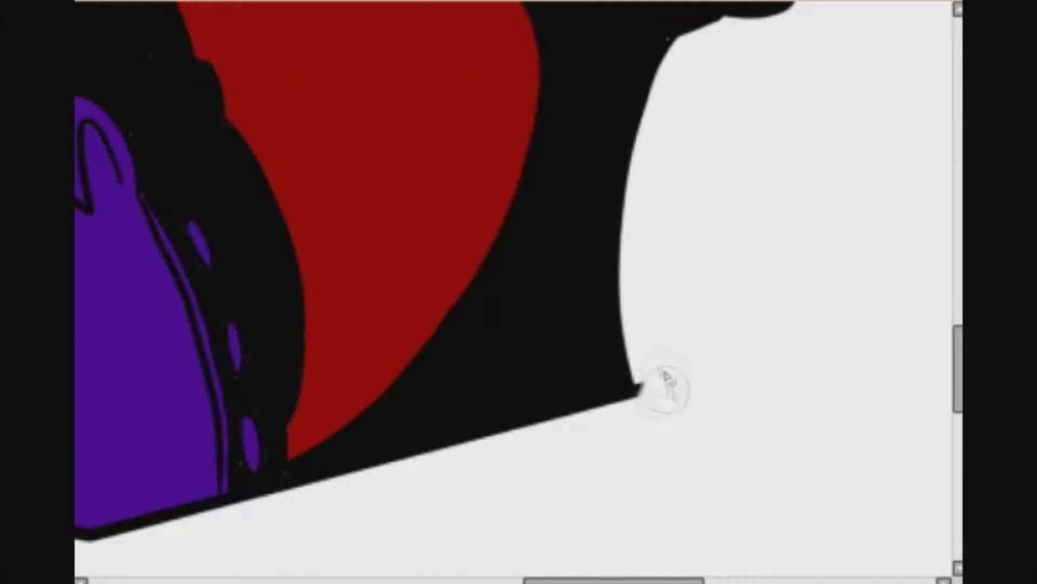
scroll(567, 465, "down", 3)
left_click_drag(579, 580, 417, 581)
left_click_drag(346, 378, 506, 413)
key("ctrl+plus")
left_click_drag(386, 580, 432, 580)
left_click_drag(958, 357, 958, 393)
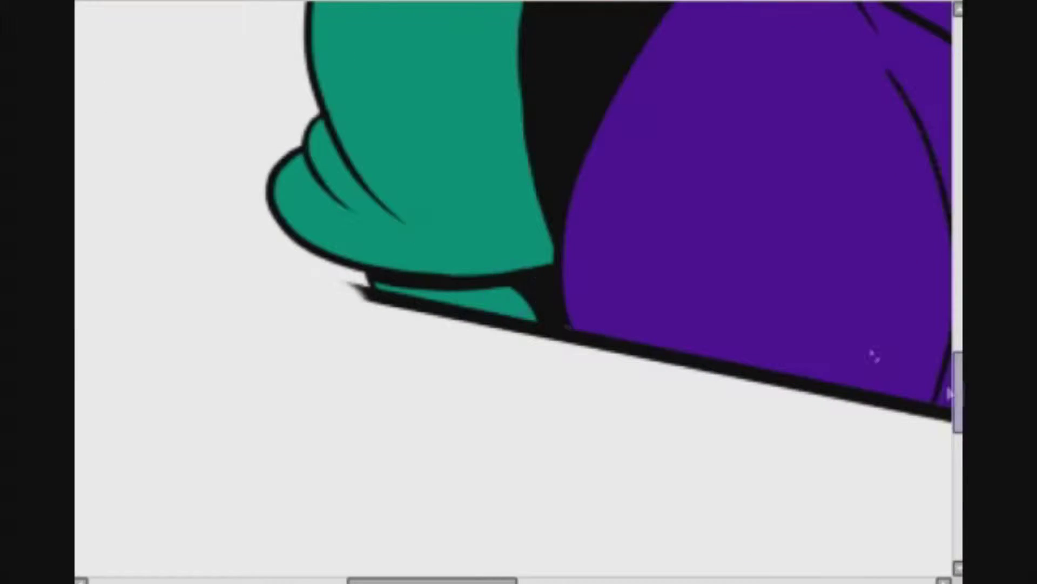
- Fill the background around the three figures with light blue-violet
scroll(513, 288, "down", 3)
scroll(514, 288, "up", 1)
left_click_drag(958, 358, 958, 286)
left_click_drag(462, 581, 509, 580)
left_click_drag(519, 292, 504, 278)
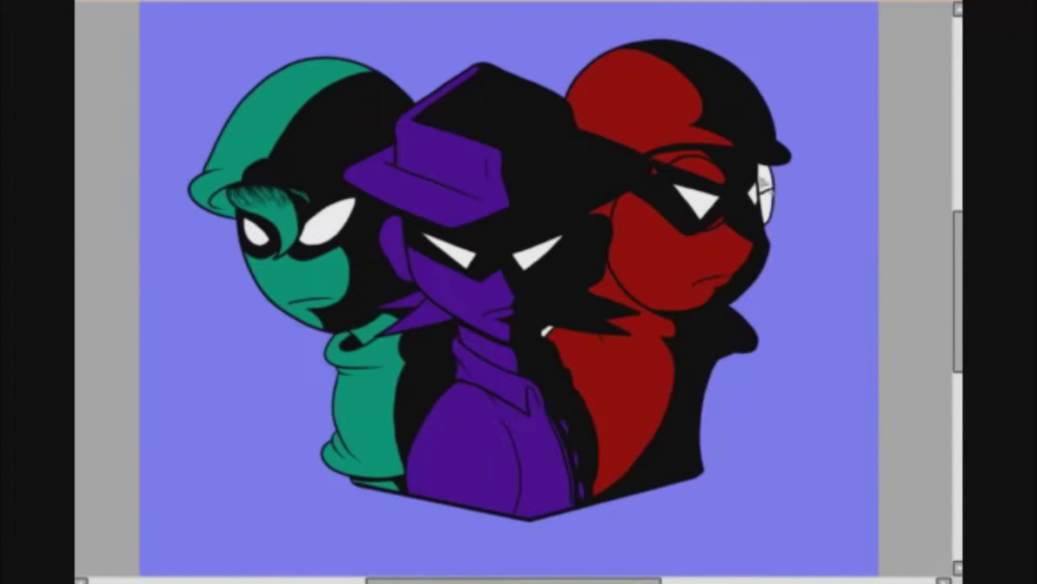
- Undo the light blue-violet background fill and colour the selected background around the figures purple
key("ctrl+z")
key("ctrl+z")
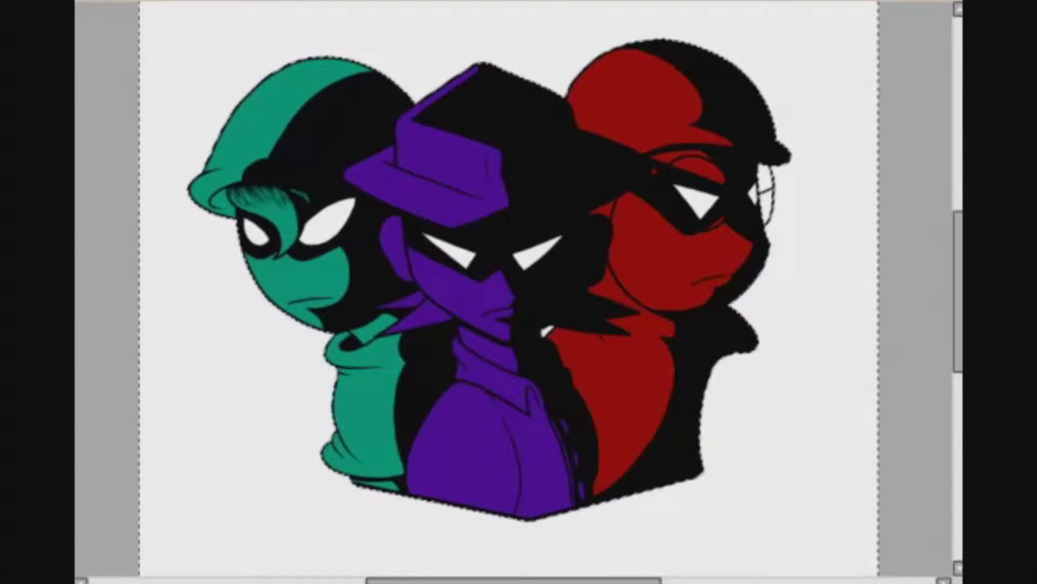
left_click(793, 497)
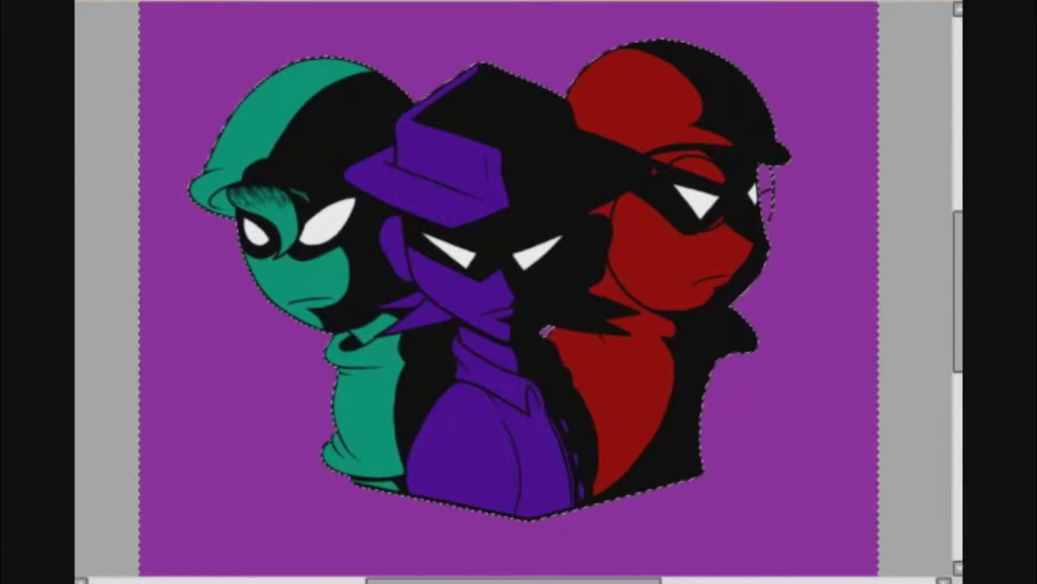